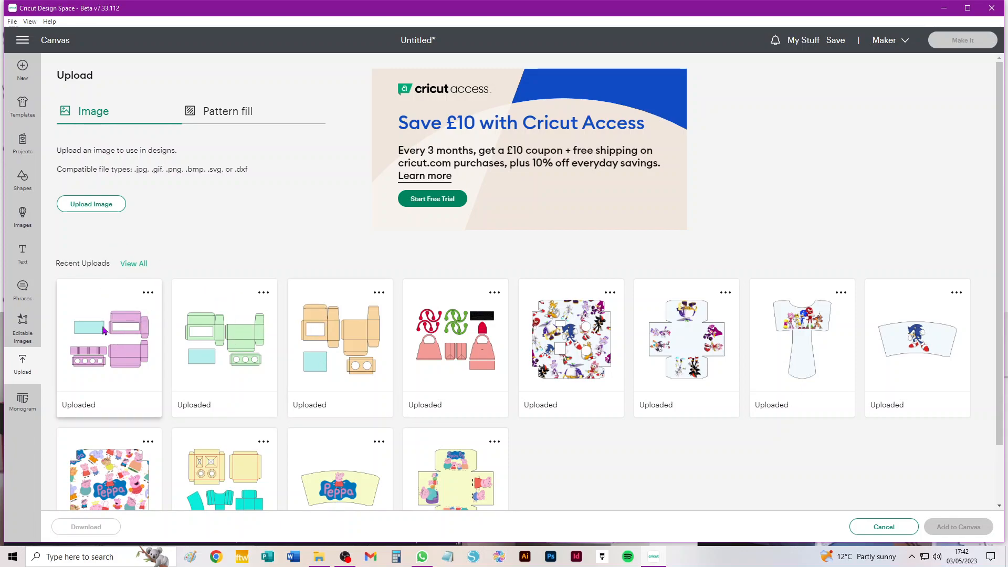
- Add the uploaded orange two-glass box template to the canvas and move it to about X 9.2, Y 1.8 cm
click(341, 347)
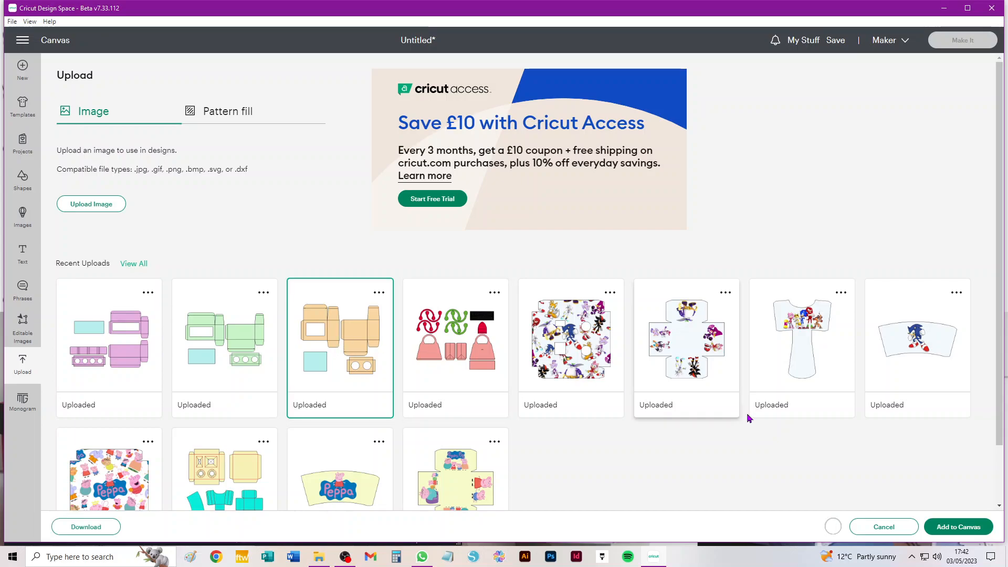
click(964, 527)
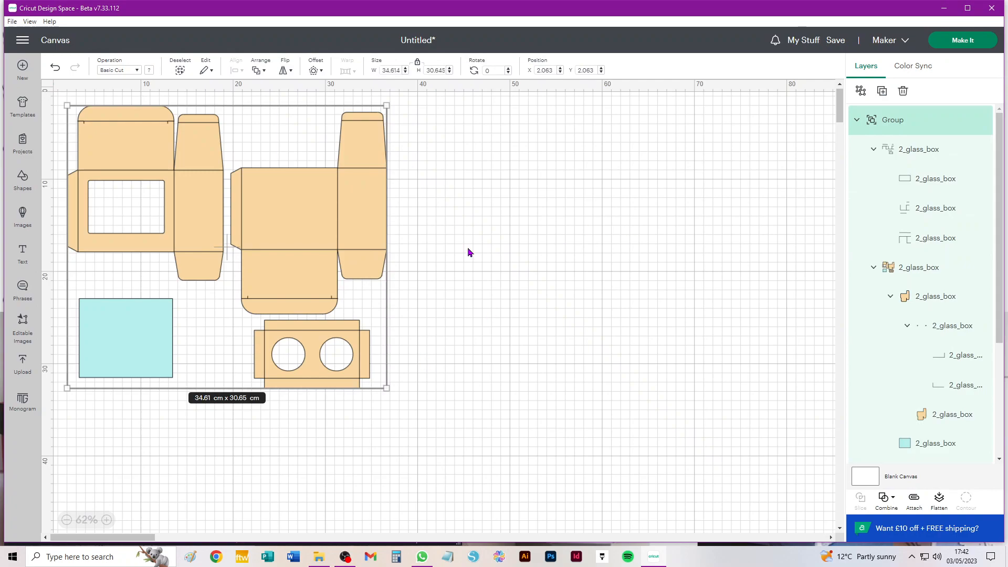
scroll(128, 207, up, 3)
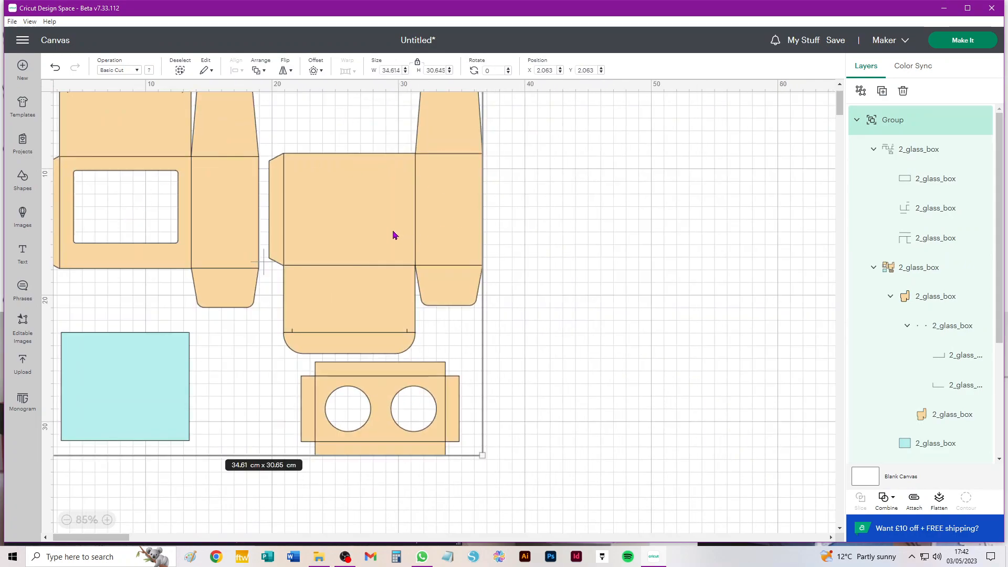
scroll(395, 235, up, 1)
drag(372, 242, 462, 239)
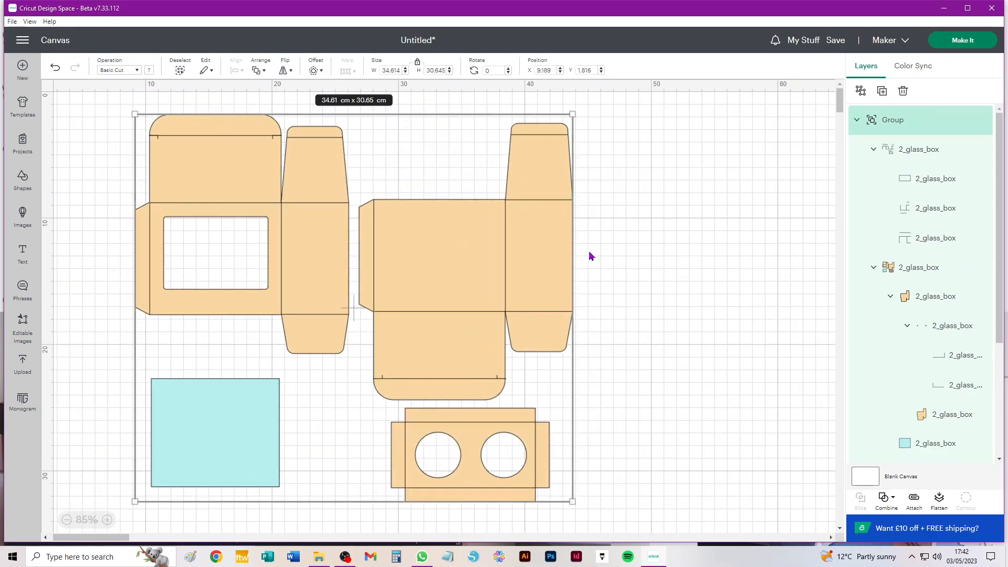
click(627, 250)
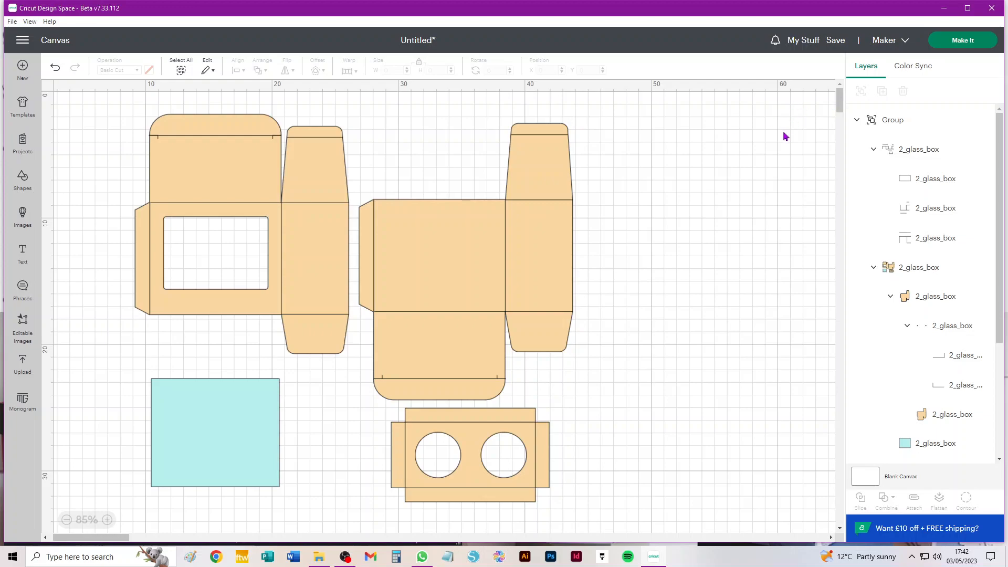
- Examine how the box template's layers are nested, checking the fold-line group and the shapes group
click(856, 122)
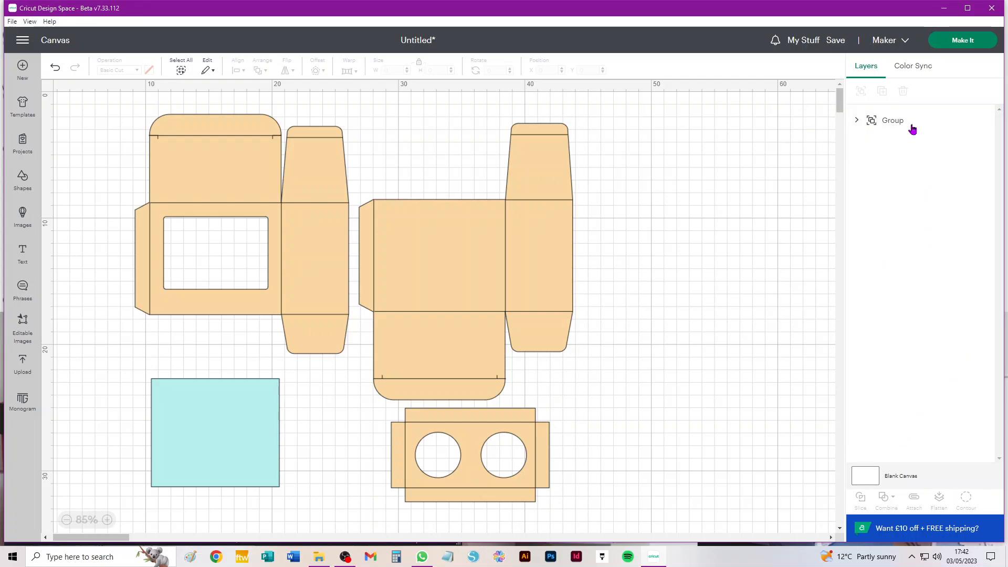
click(857, 122)
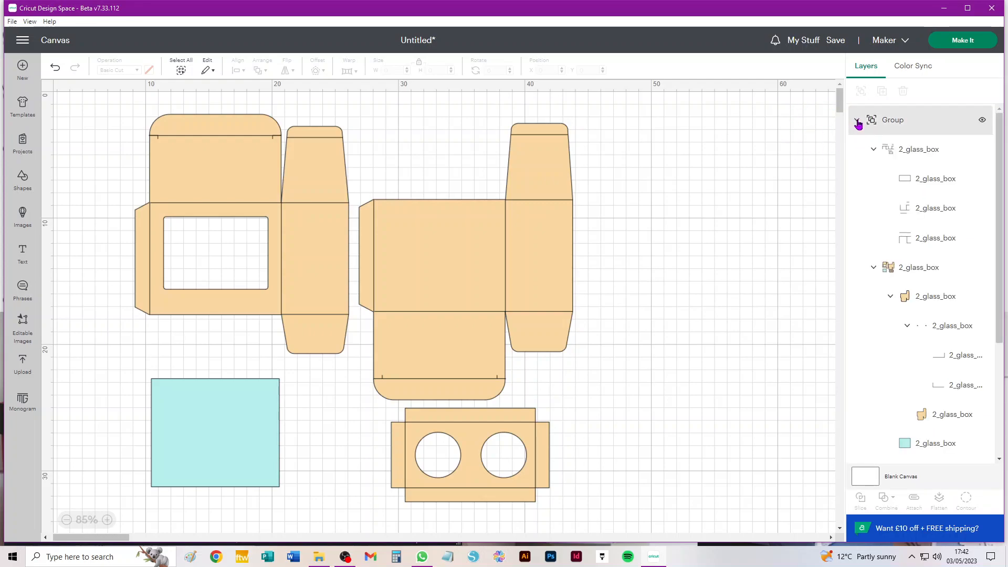
click(873, 152)
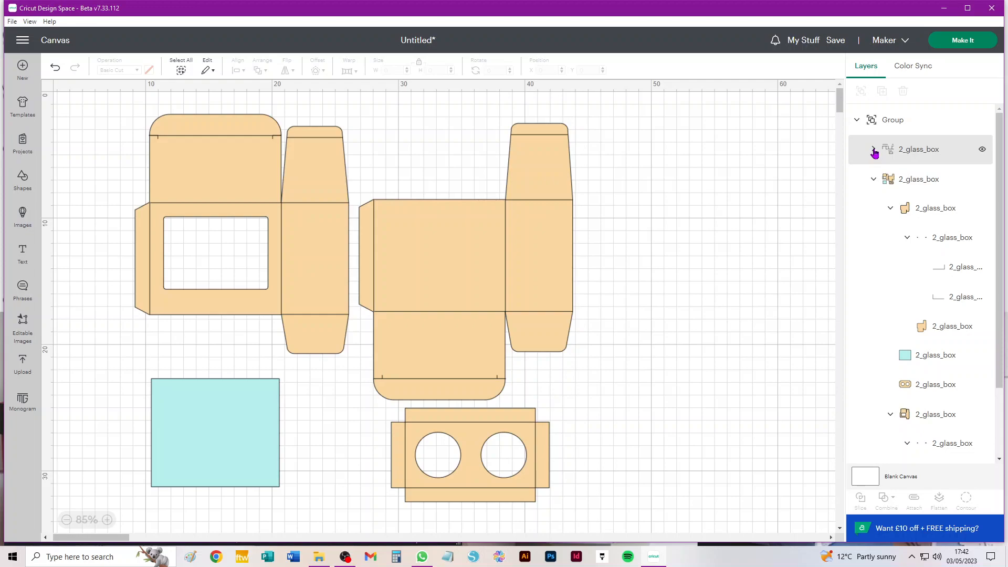
click(873, 152)
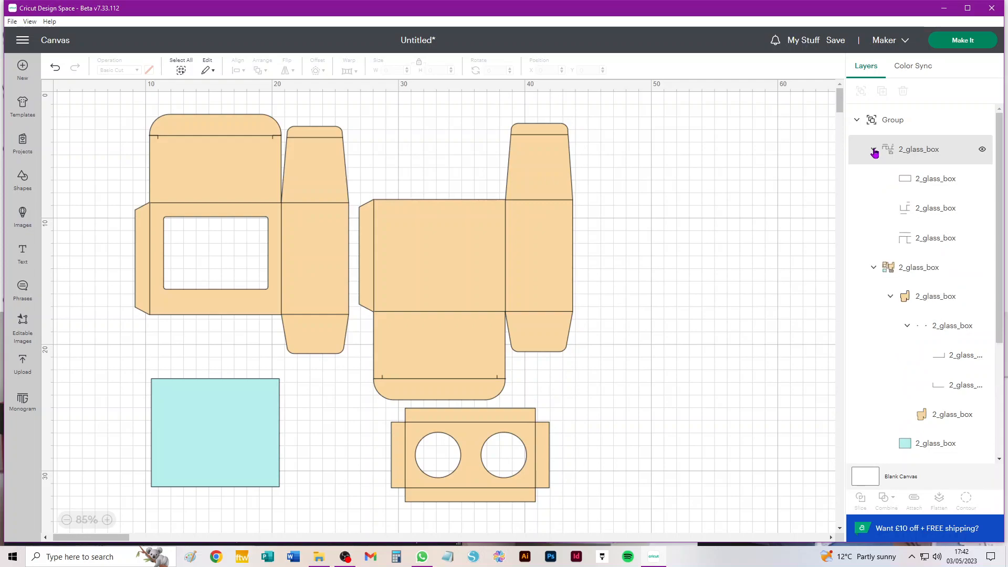
click(872, 269)
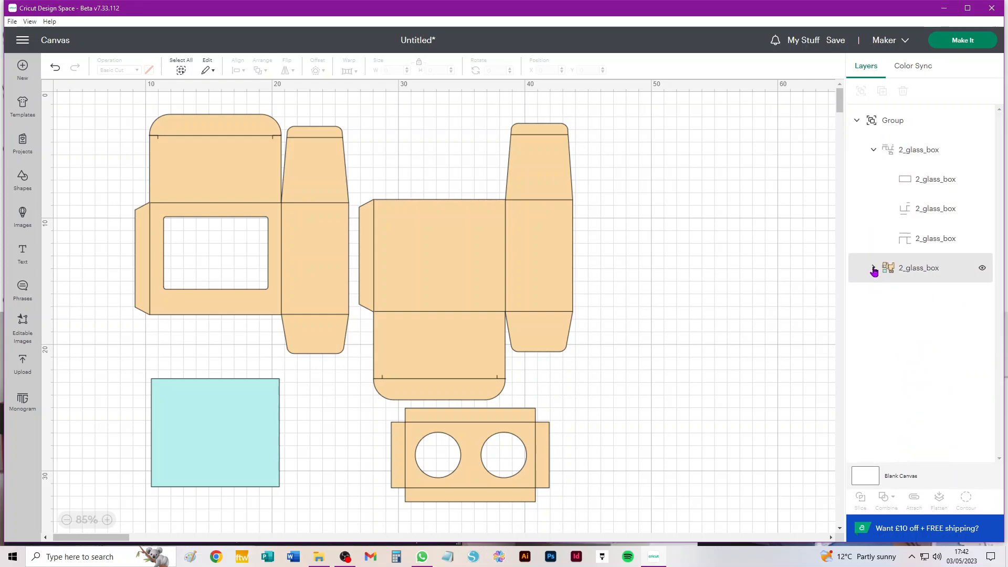
click(873, 268)
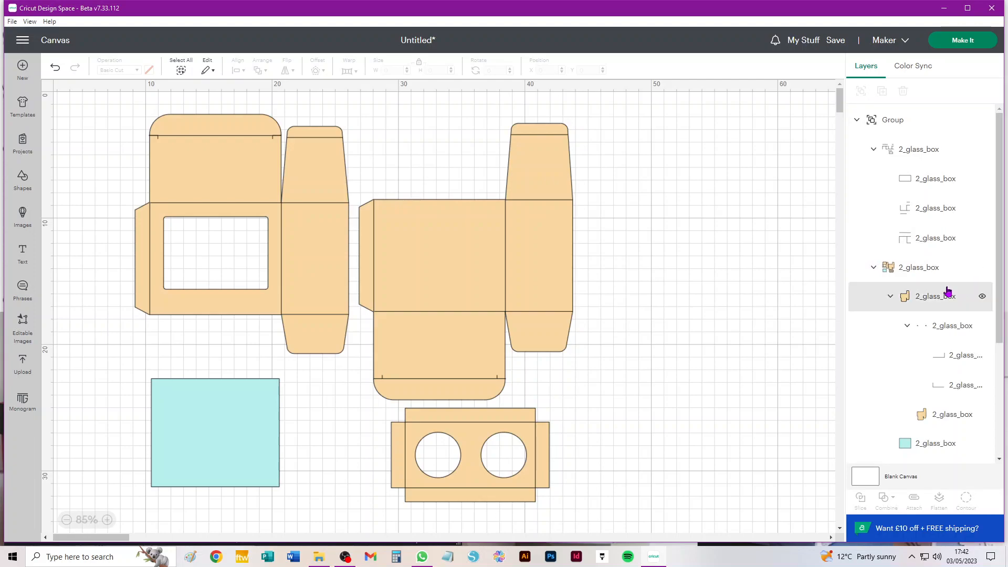
- Change the operation of the box template's three-layer fold-line group to Score
click(926, 151)
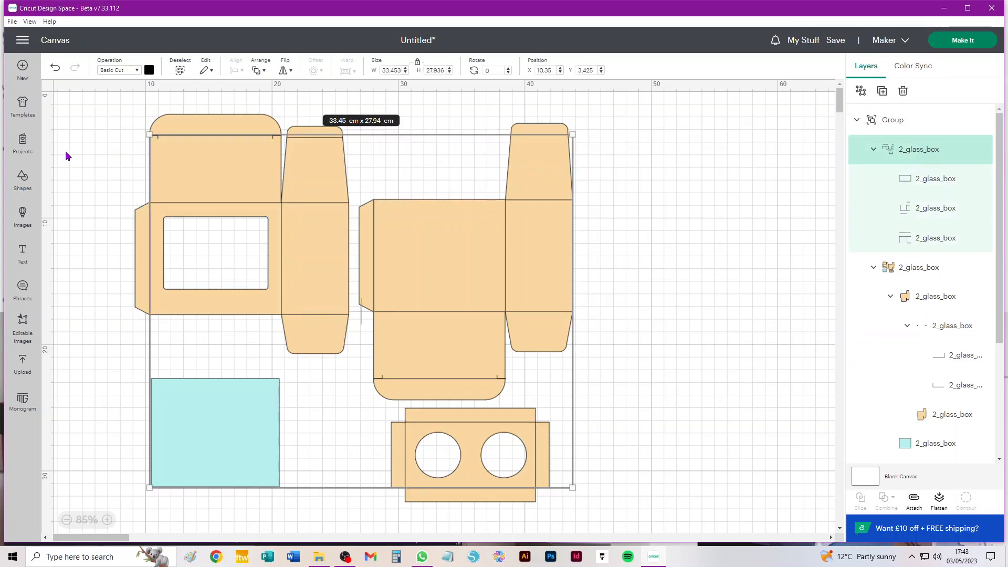
click(113, 71)
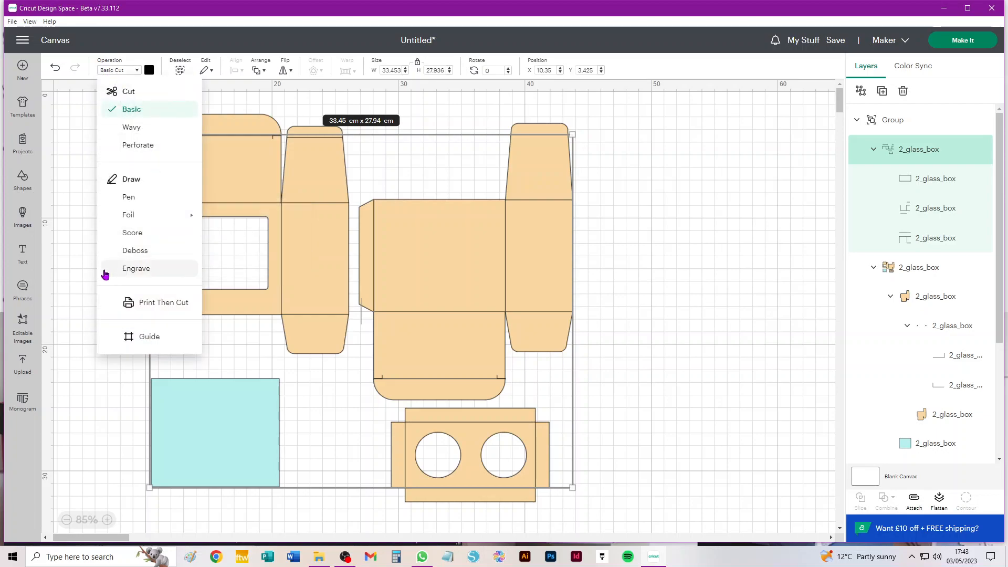
click(134, 235)
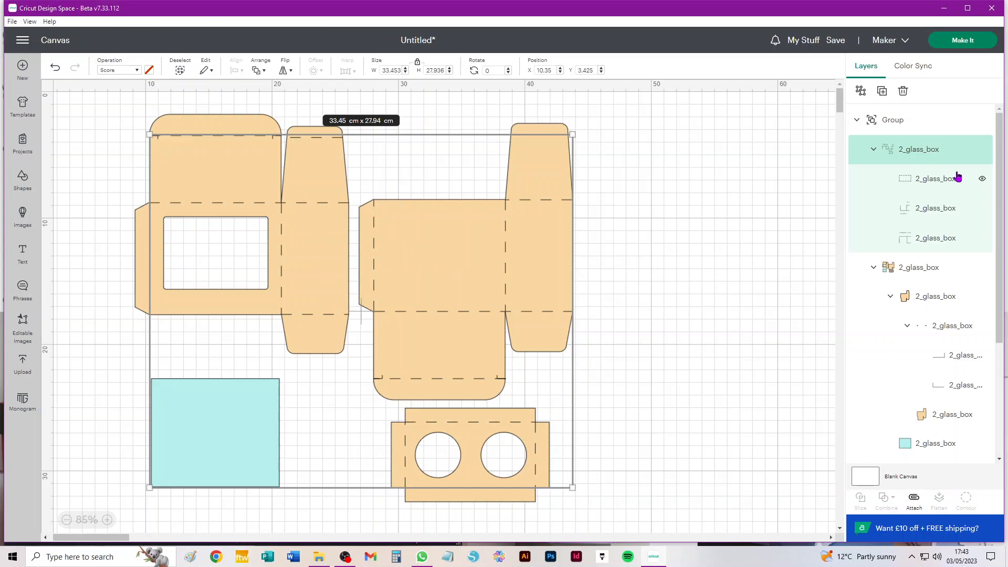
- Ungroup the score-line group and the nested group of box shapes within the main group
click(860, 92)
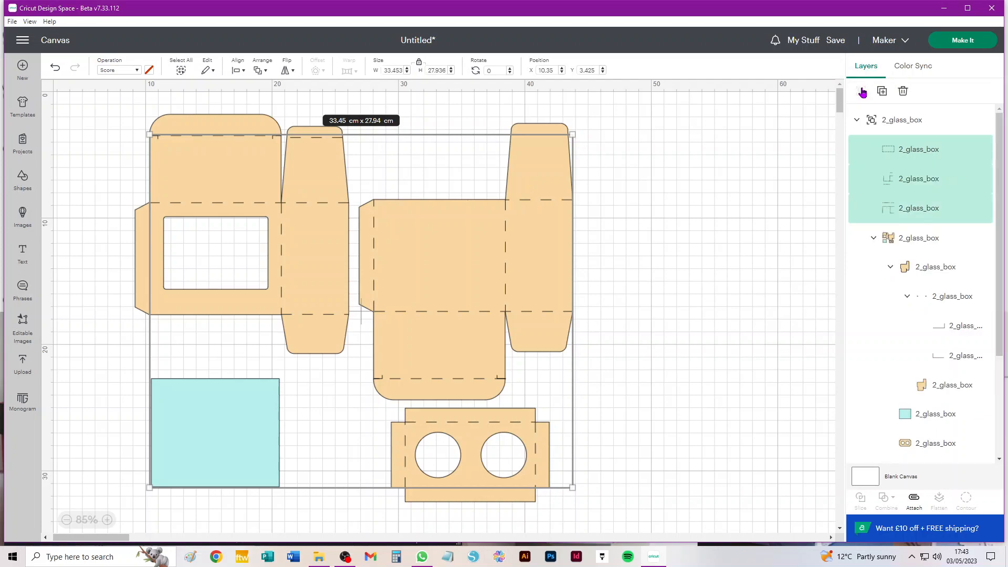
click(917, 243)
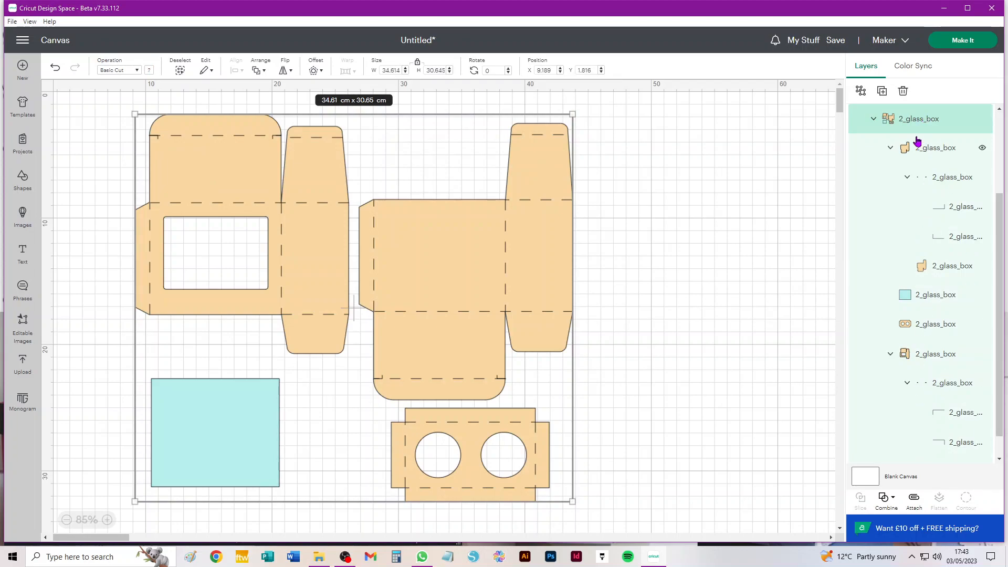
click(860, 92)
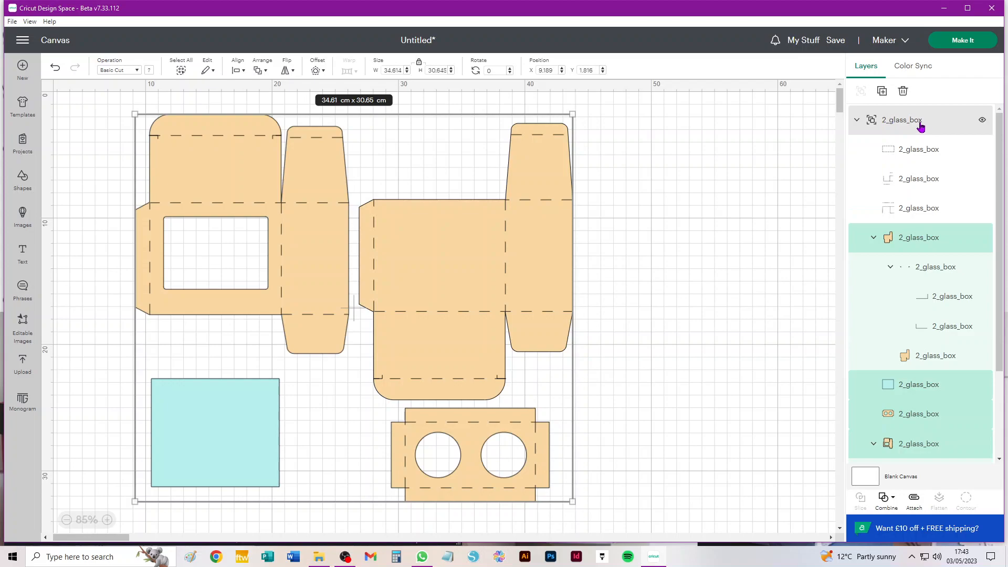
click(720, 175)
drag(710, 109, 70, 513)
click(731, 201)
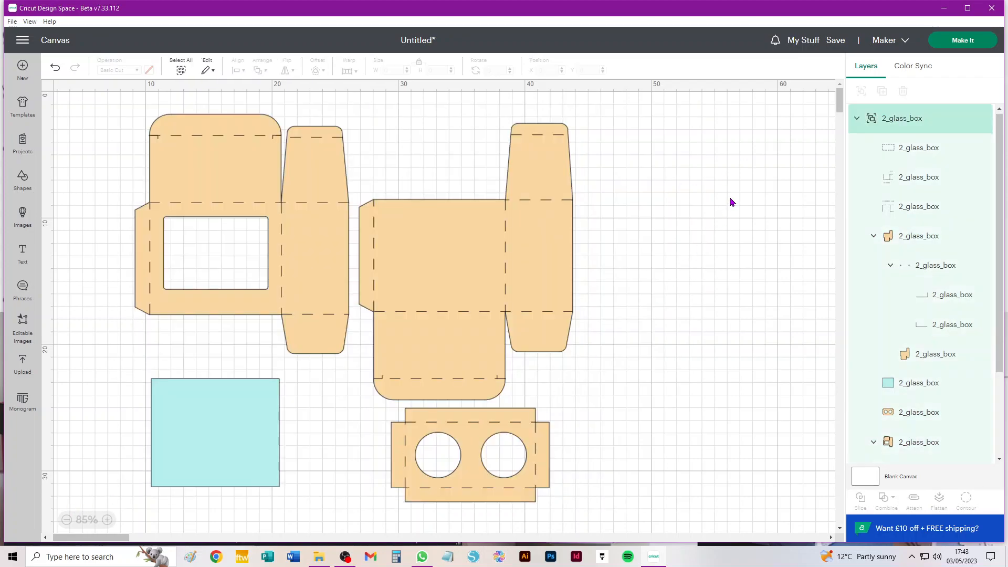
click(181, 71)
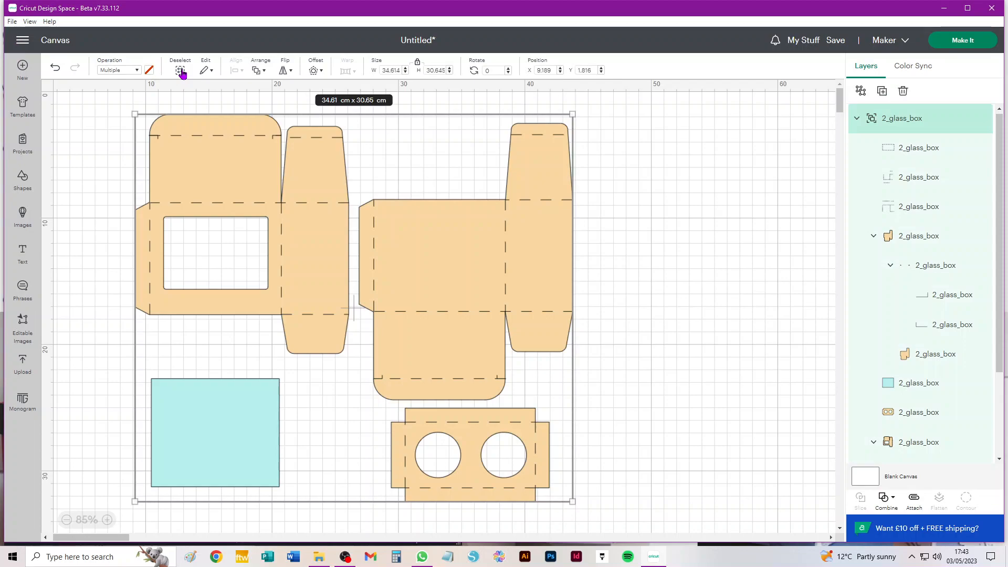
click(695, 152)
key(ctrl+a)
click(683, 135)
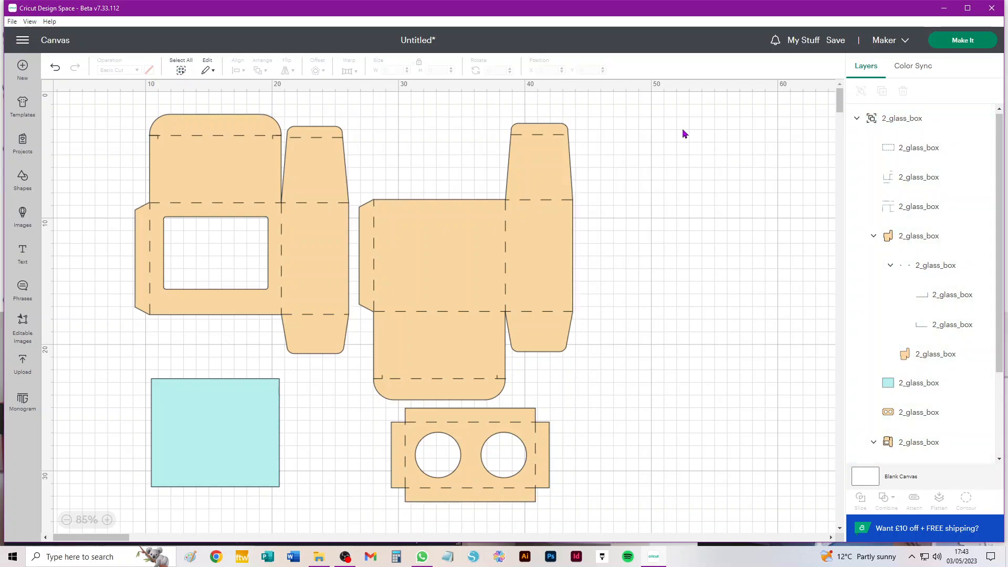
- Ungroup the remaining outer 2_glass_box group so the score lines and shapes are separate, and clear the selection
click(902, 129)
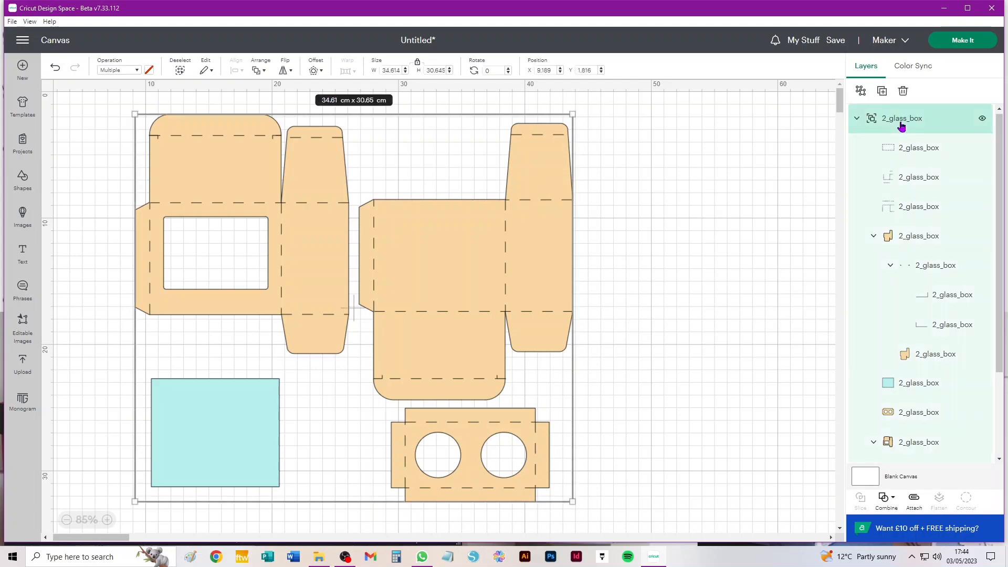
click(861, 92)
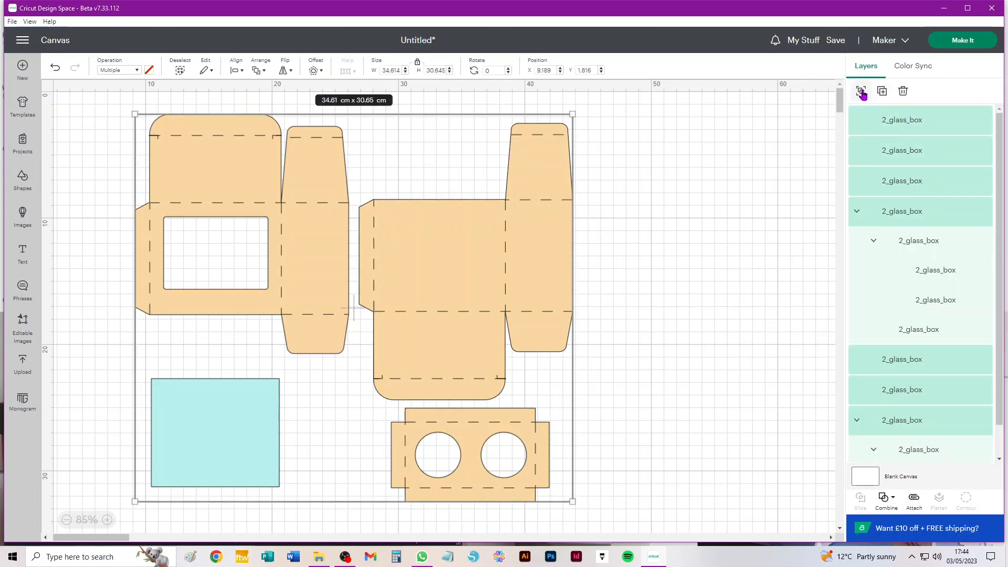
click(711, 142)
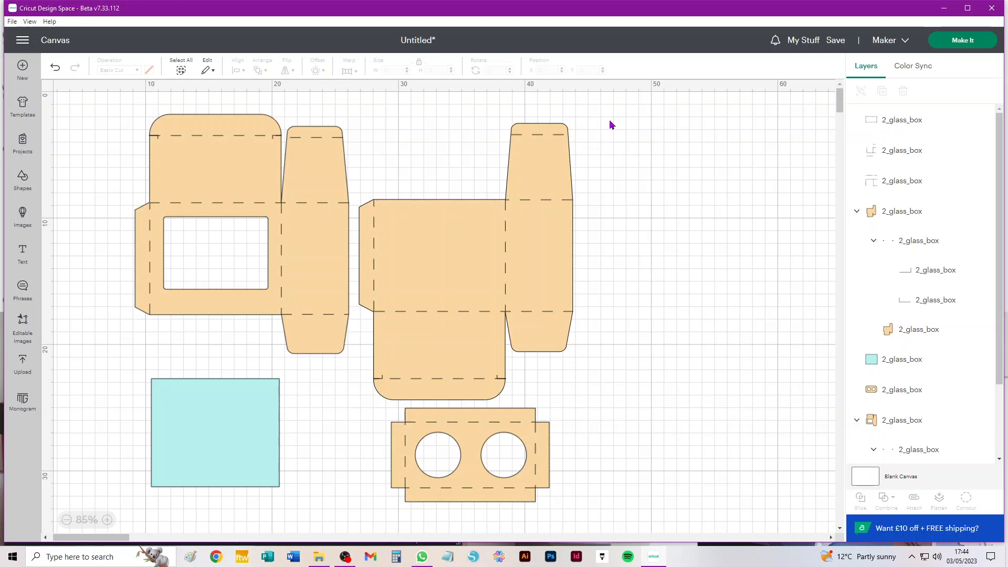
drag(645, 124, 120, 519)
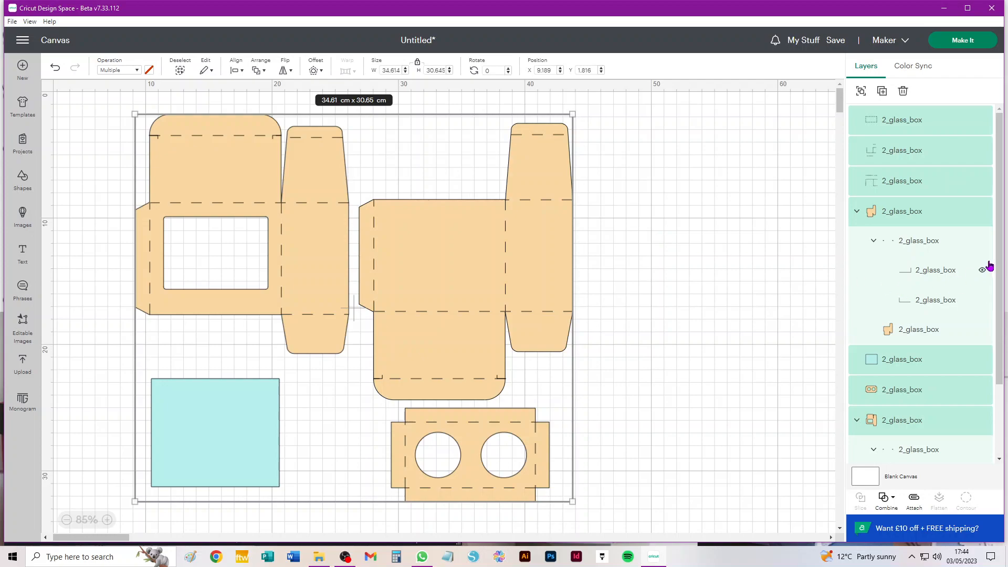
scroll(999, 284, down, 2)
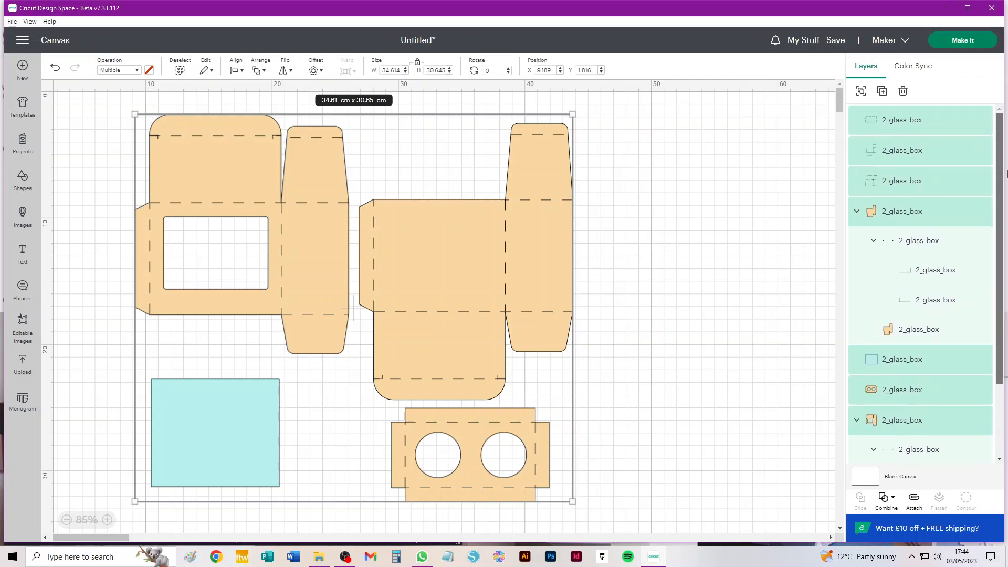
click(740, 129)
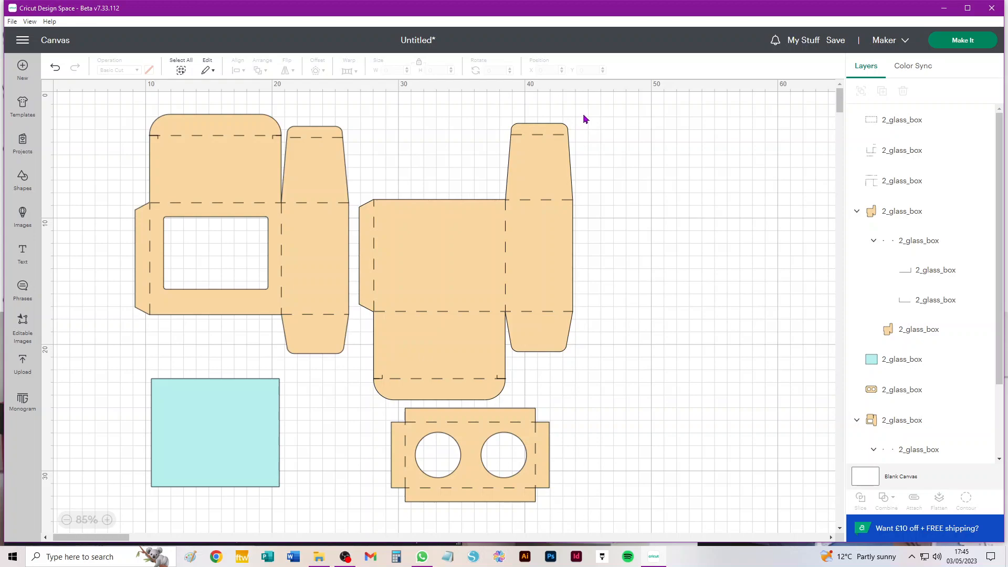
- Attach the matching score lines separately to the plain back panel, the two-hole insert and the front panel with the window
drag(584, 114, 354, 403)
click(914, 499)
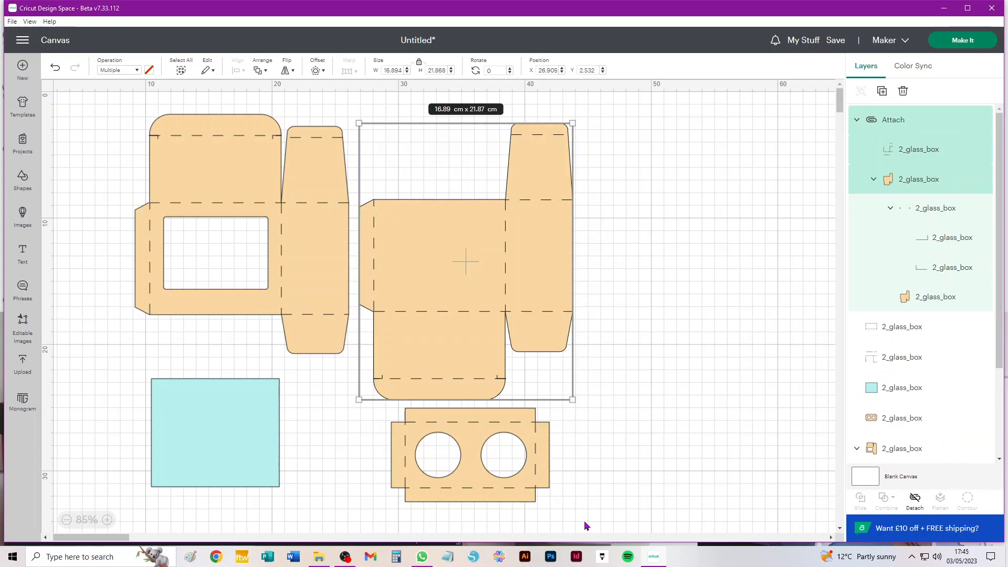
drag(574, 519, 378, 408)
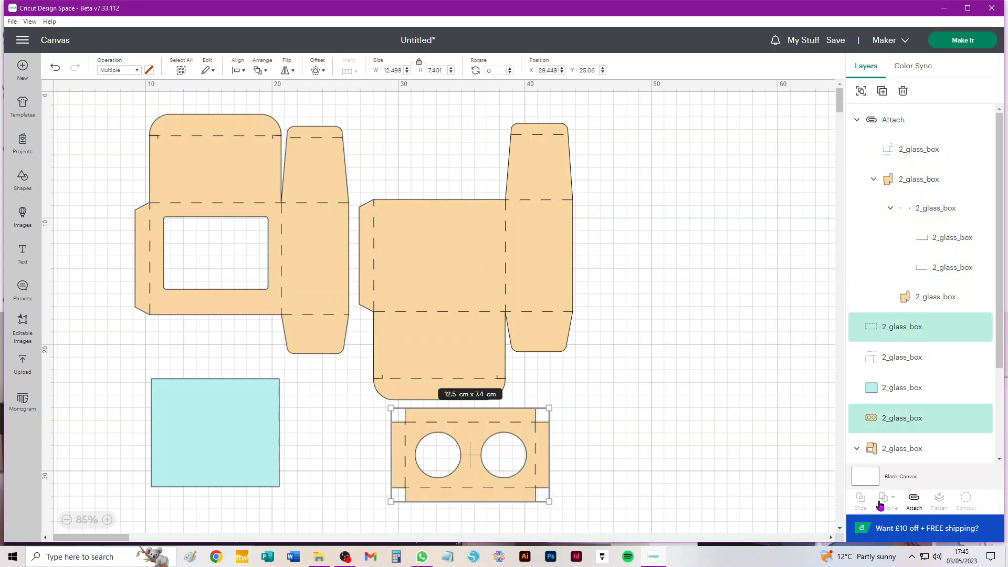
click(913, 498)
drag(117, 114, 351, 364)
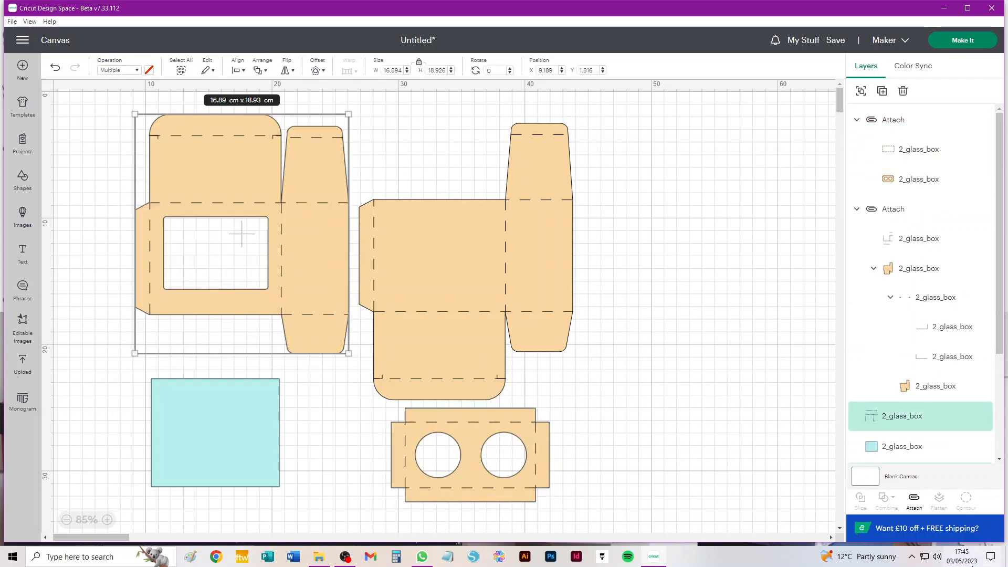
click(914, 499)
- Place the blue rectangle over the front panel's window opening to show its fit, and return it below the panel
drag(235, 418, 219, 225)
drag(223, 240, 214, 429)
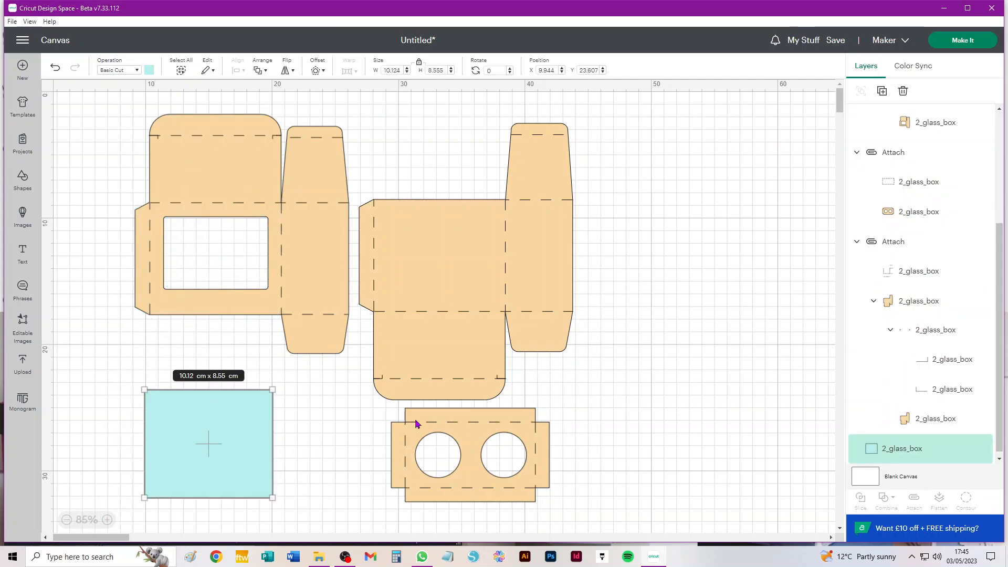
click(782, 191)
- Send the project to the mat preparation view and set the orange card's material size to 21 cm x 29.7 cm (A4)
click(963, 40)
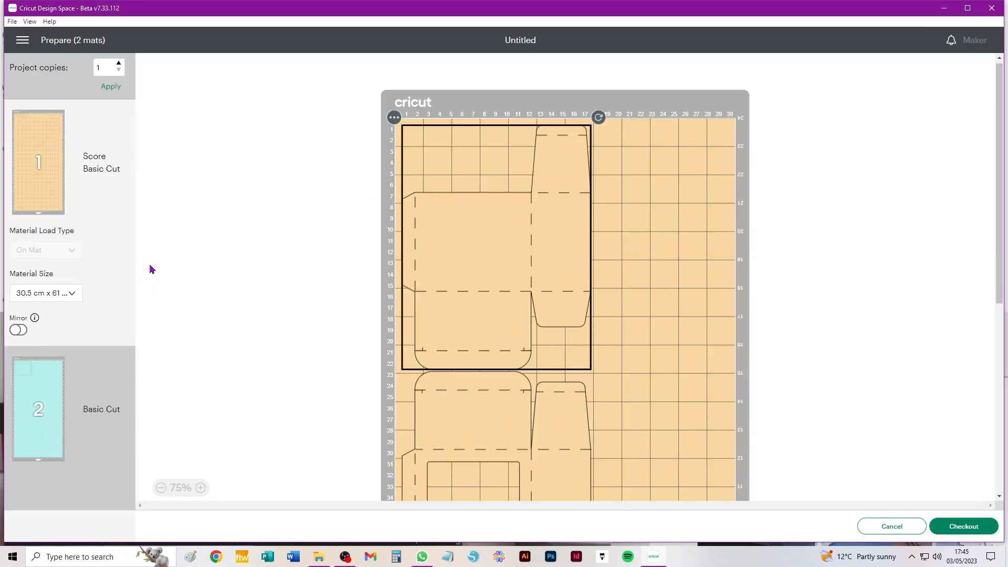
click(48, 295)
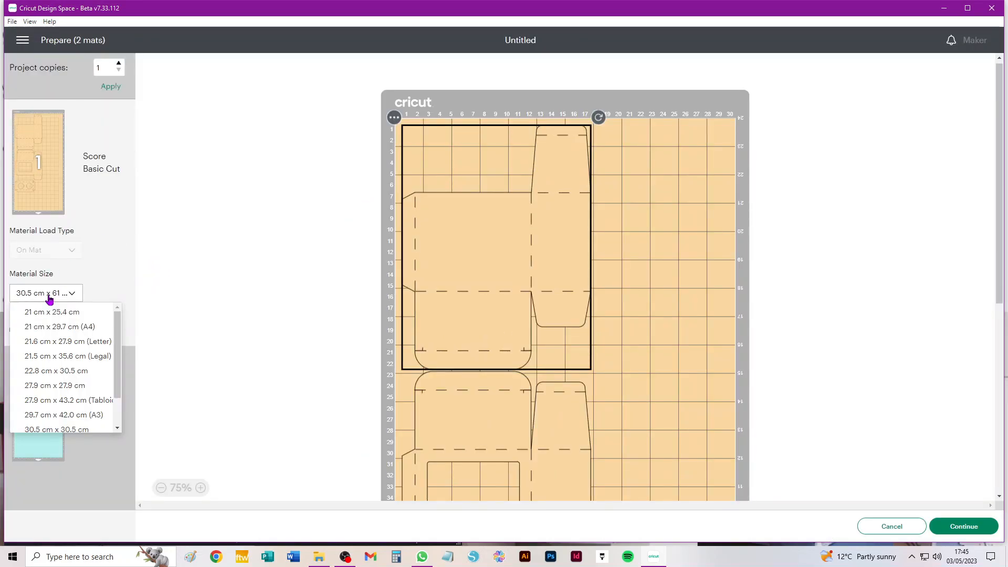
click(78, 330)
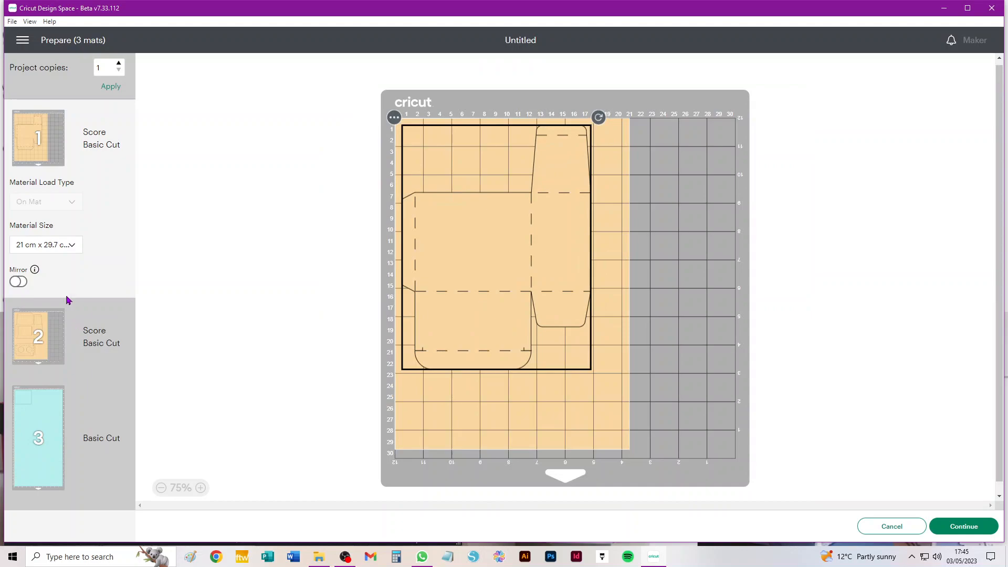
- Set the blue mat's material size to 21 cm x 29.7 cm (A4), and review the layout of all three mats
click(54, 418)
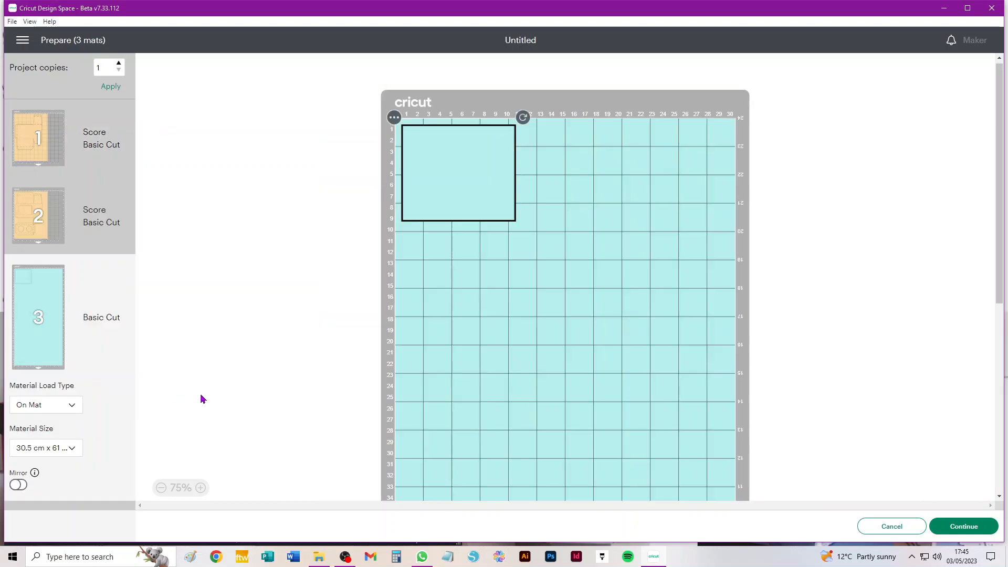
click(69, 452)
scroll(86, 479, down, 5)
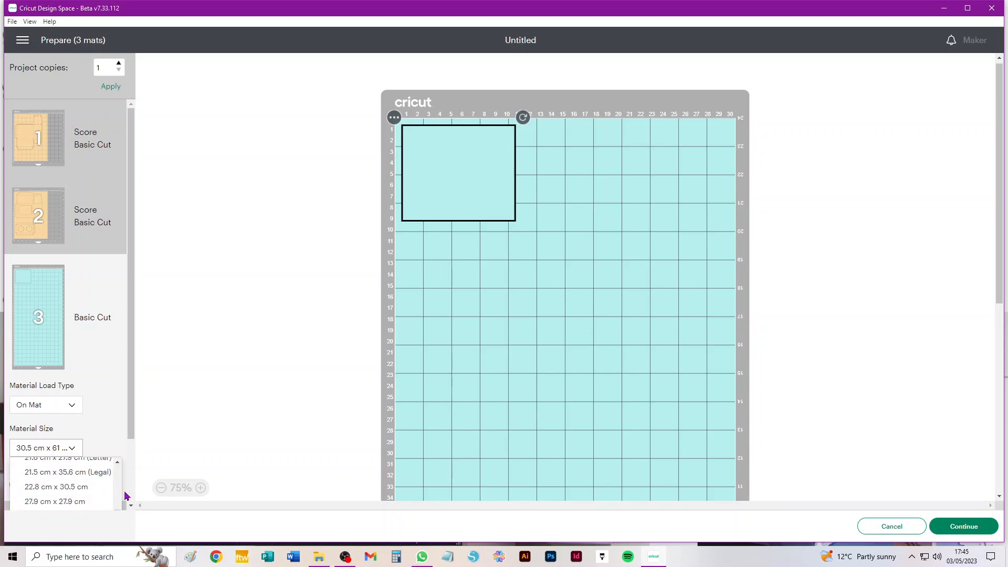
drag(133, 432, 122, 476)
click(67, 454)
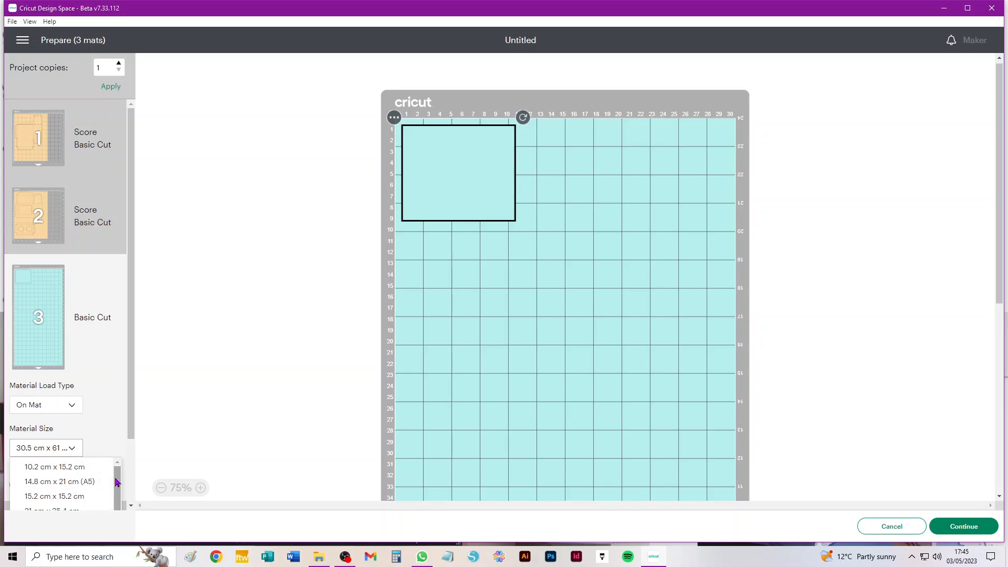
scroll(118, 481, down, 2)
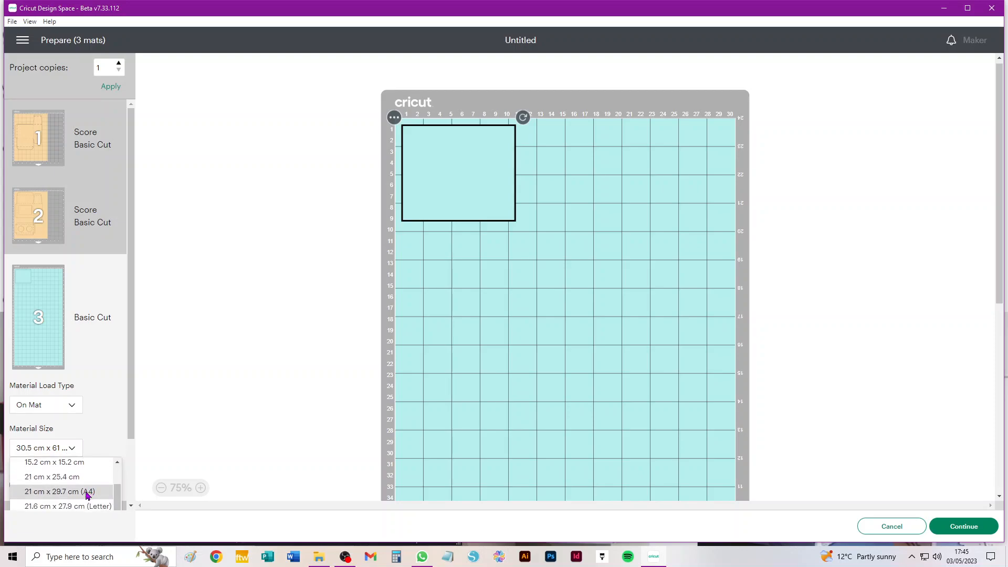
click(90, 492)
click(25, 140)
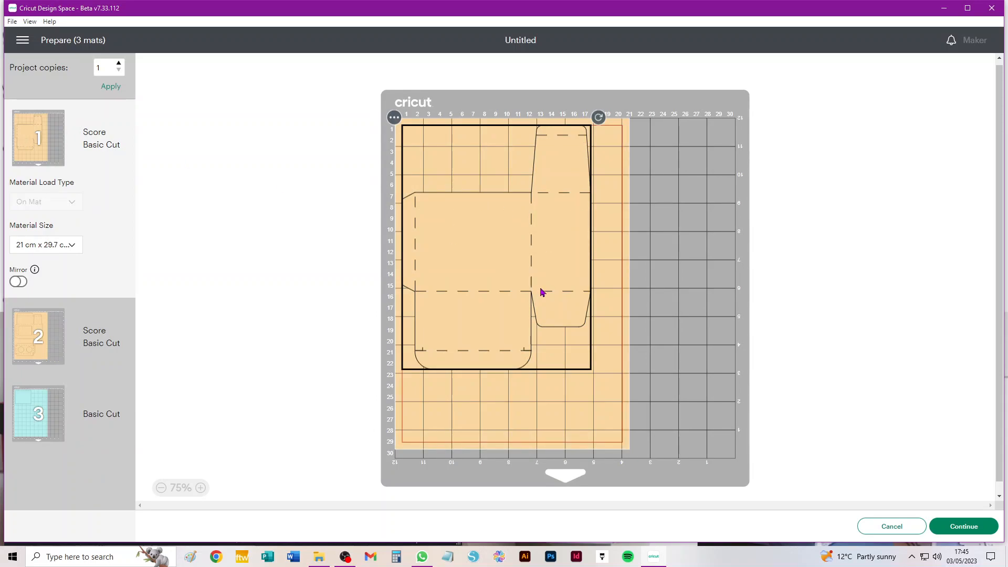
click(38, 338)
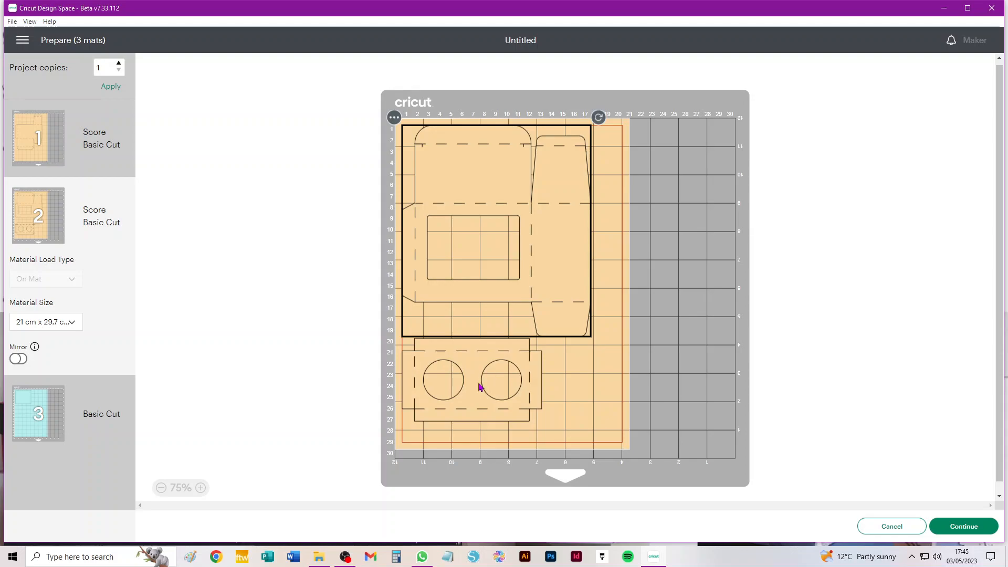
click(28, 405)
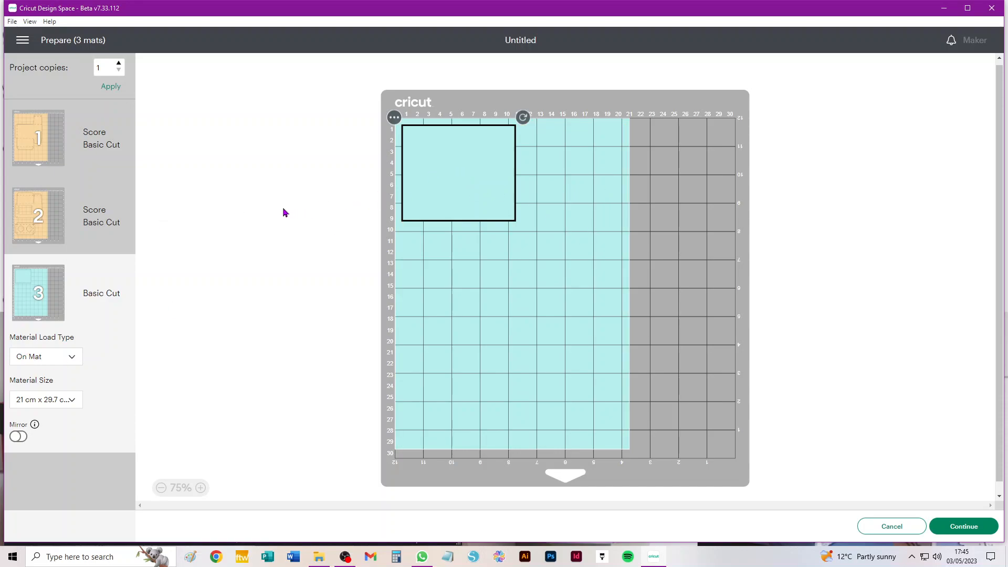
- Set the orange card's material size to 21.6 cm x 27.9 cm (Letter), and check the front panel's mat
click(94, 133)
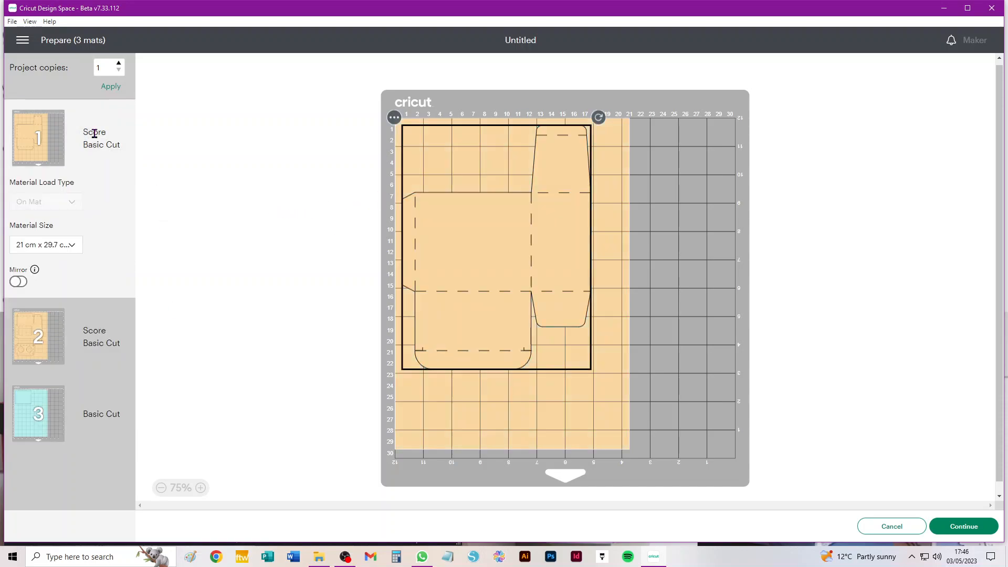
click(66, 250)
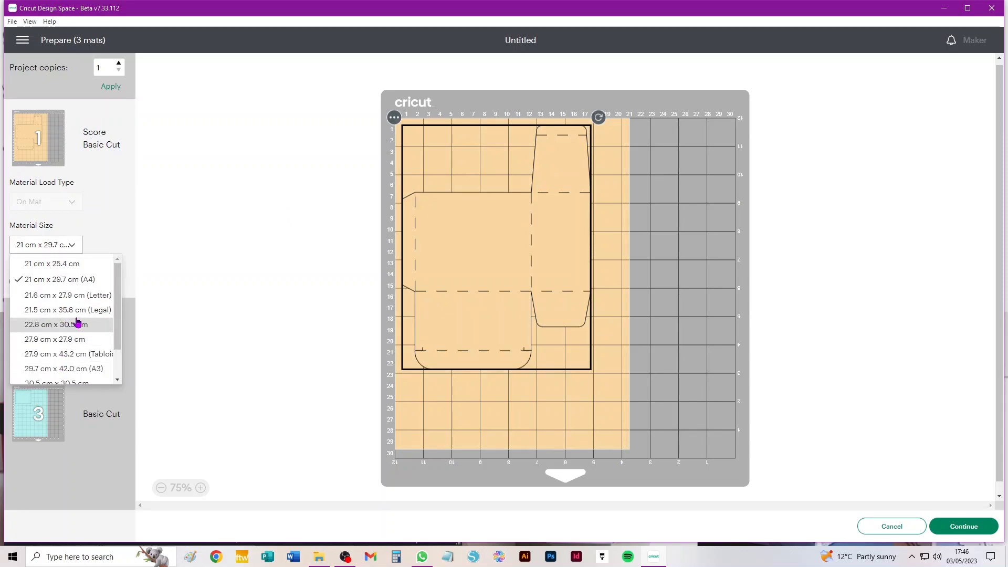
click(79, 296)
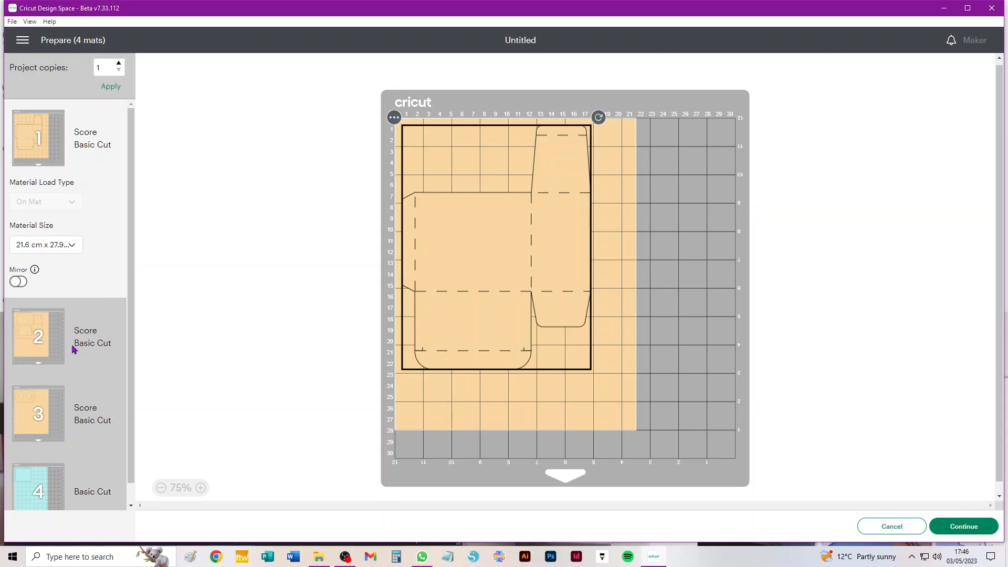
click(32, 336)
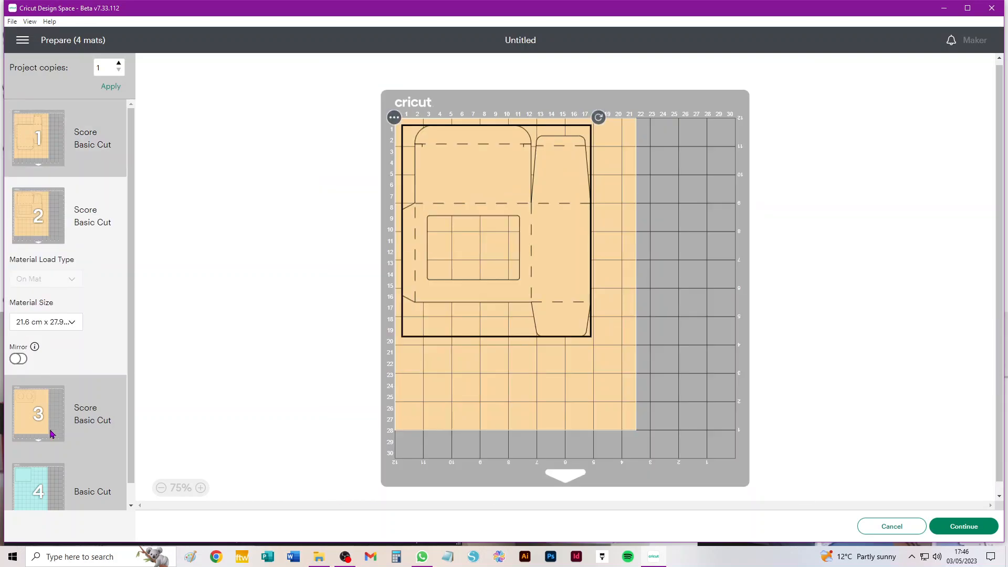
- Move the two-hole insert from its separate mat to the front panel's mat, and place it in the free area below the panel
click(29, 417)
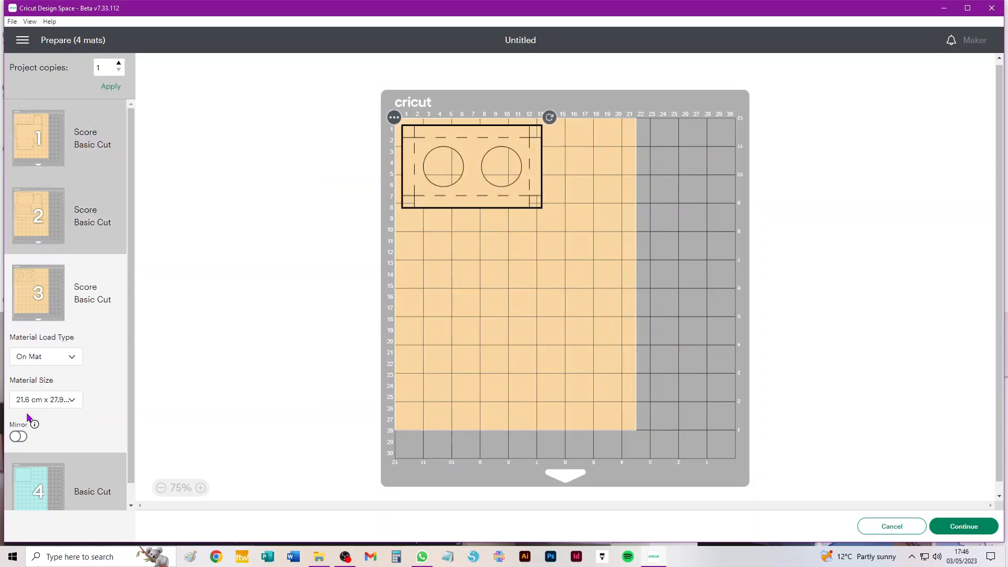
click(394, 118)
click(382, 141)
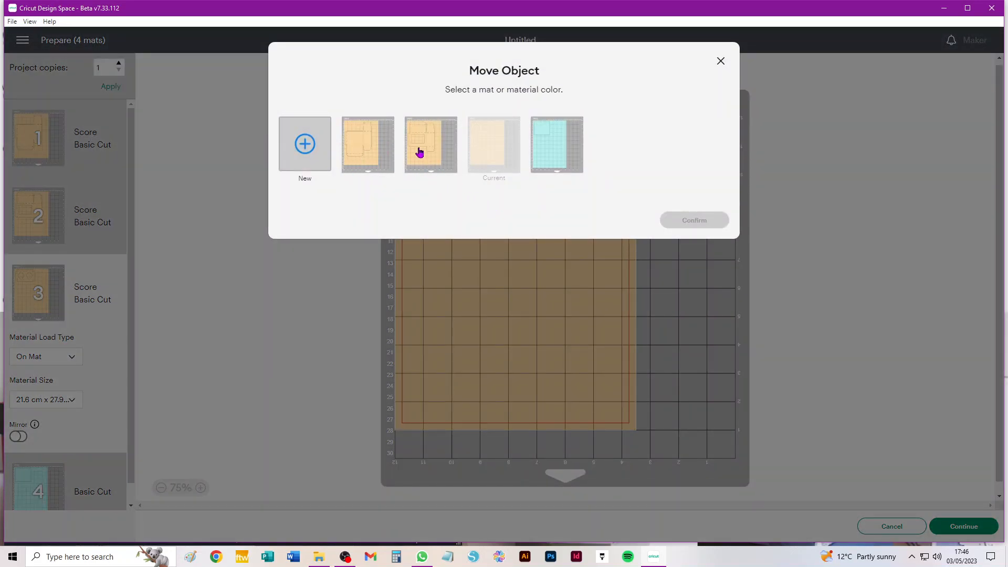
click(419, 153)
click(694, 226)
drag(489, 150, 467, 397)
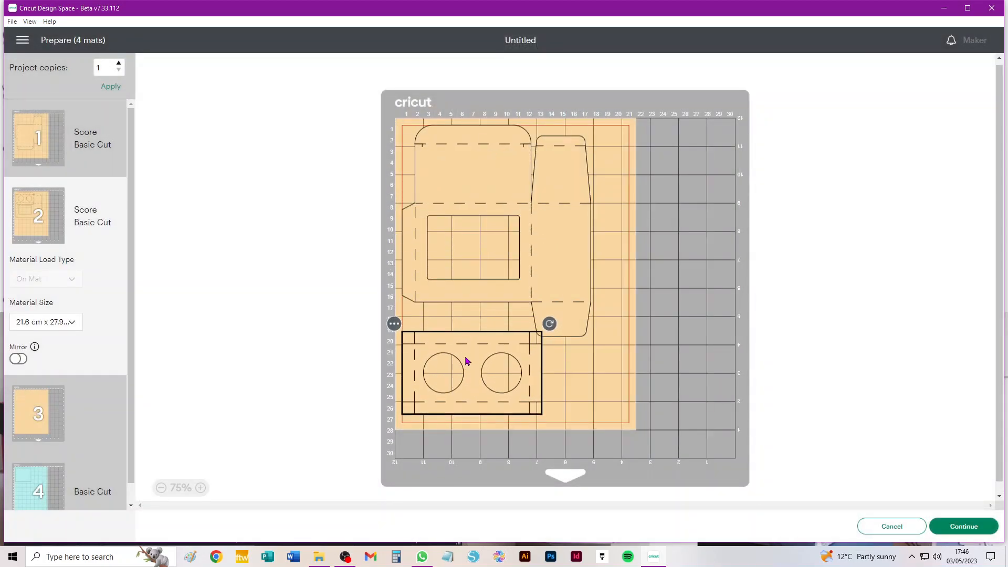
click(578, 287)
mouse_move(485, 379)
mouse_down()
mouse_move(488, 364)
mouse_move(486, 378)
mouse_up()
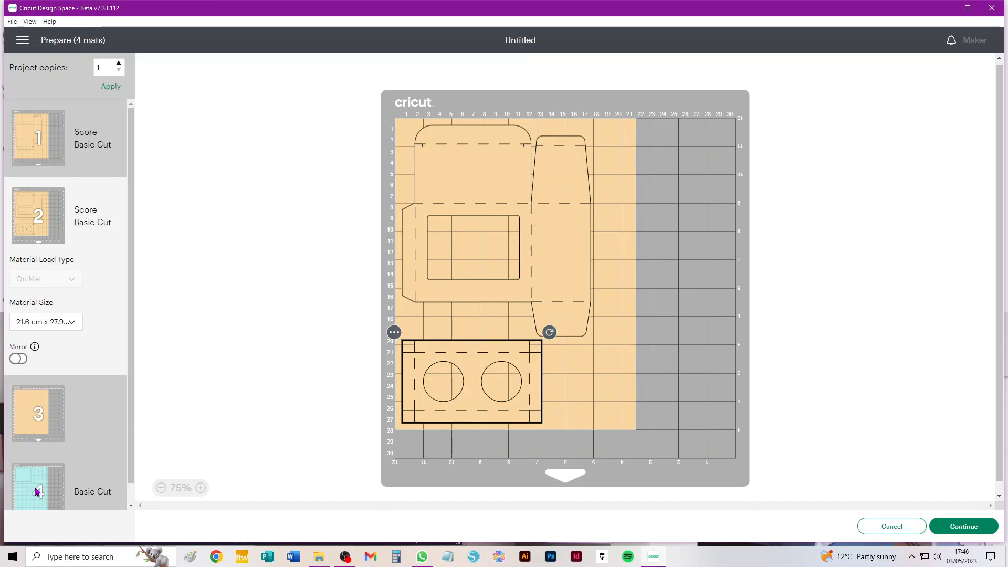
- Cancel the mat preparation to return to the canvas, and delete the whole two-glass box template
click(897, 528)
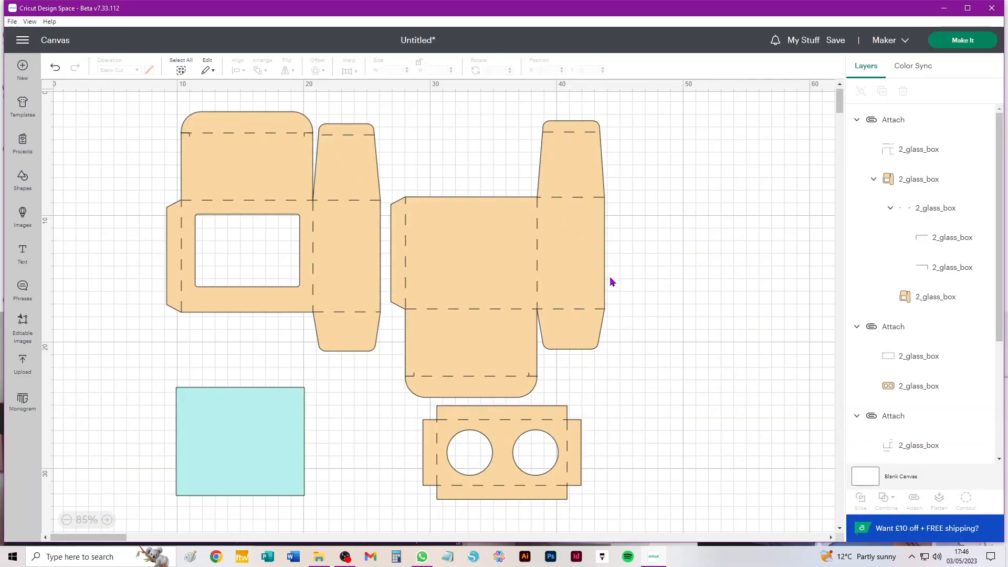
key(ctrl+a)
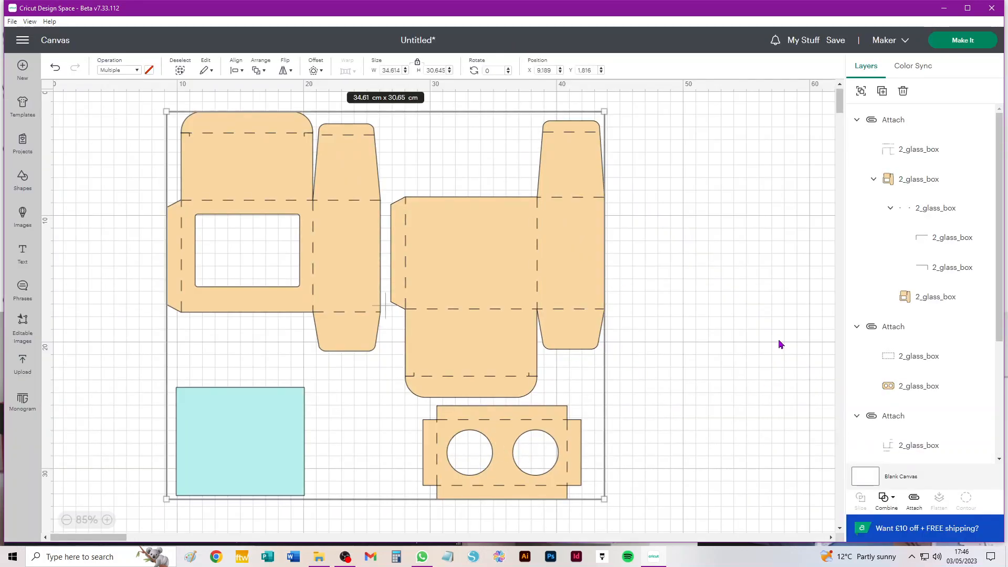
key(Delete)
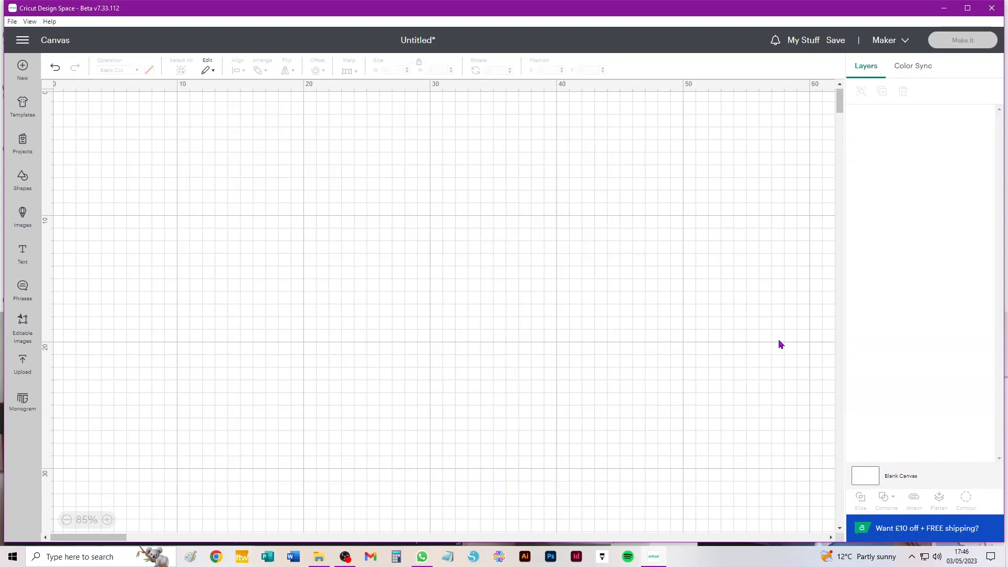
- Add the green three-glass box template from the recent uploads to the canvas, and clear the selection
click(22, 362)
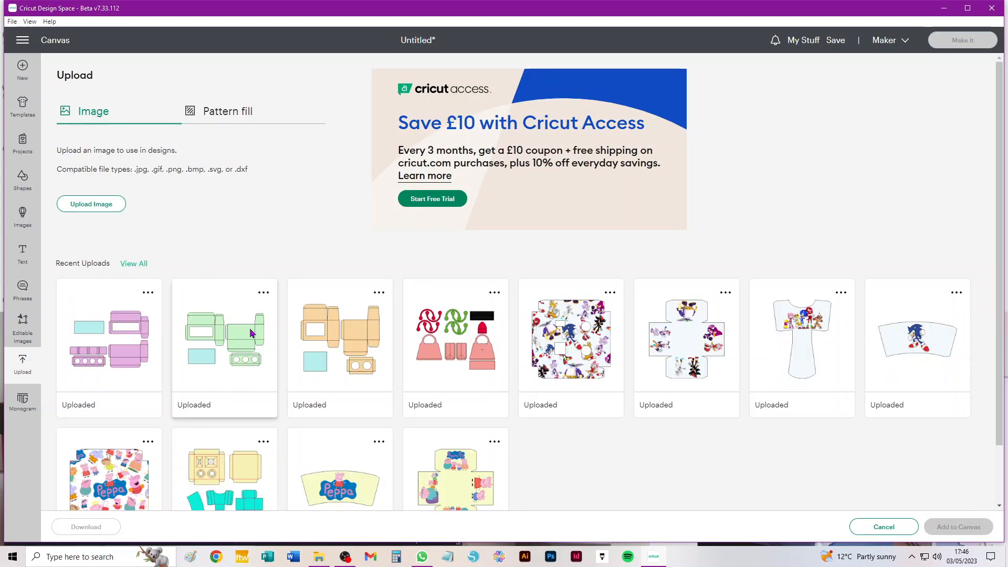
click(251, 332)
click(959, 527)
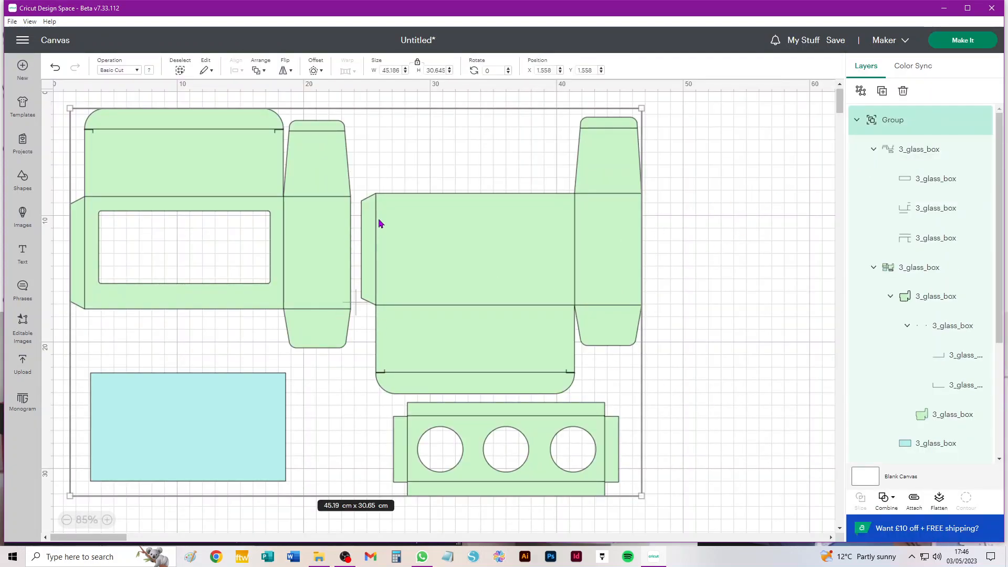
click(765, 152)
- Change the operation of the 3_glass_box fold-line group from Basic Cut to Score
click(910, 153)
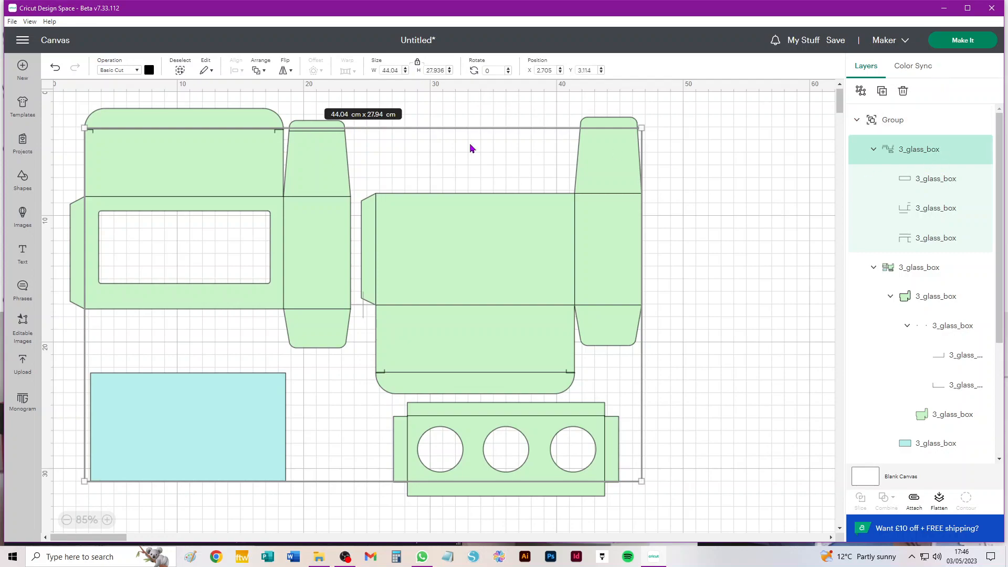
click(124, 72)
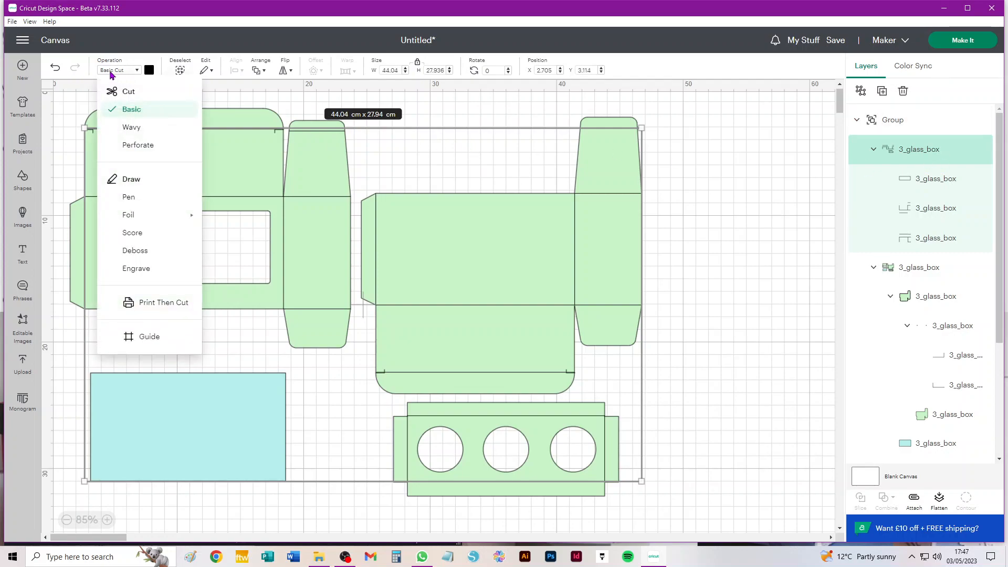
click(132, 233)
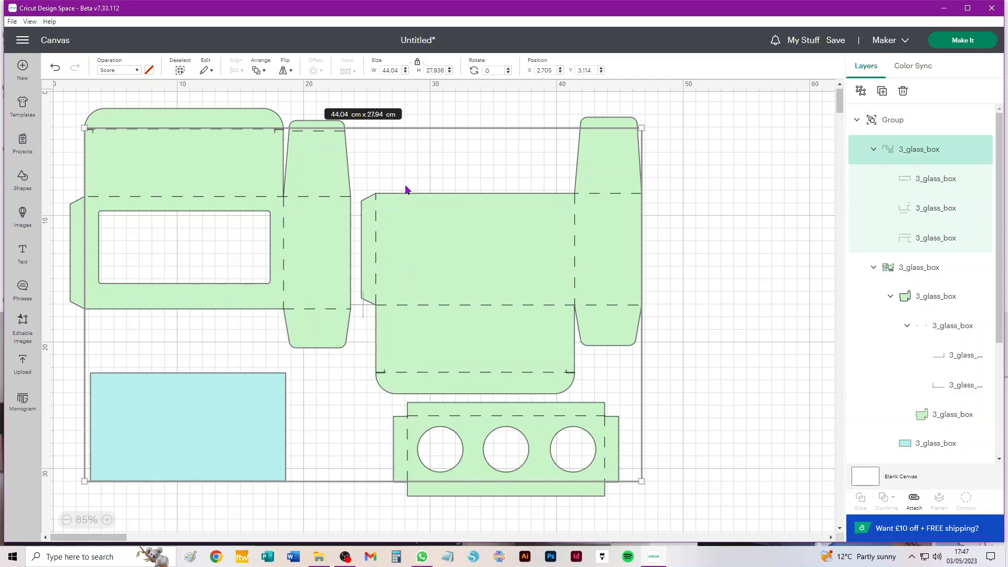
- Ungroup the score lines, the 3_glass_box shapes group and the remaining outer group, and clear the selection
click(861, 93)
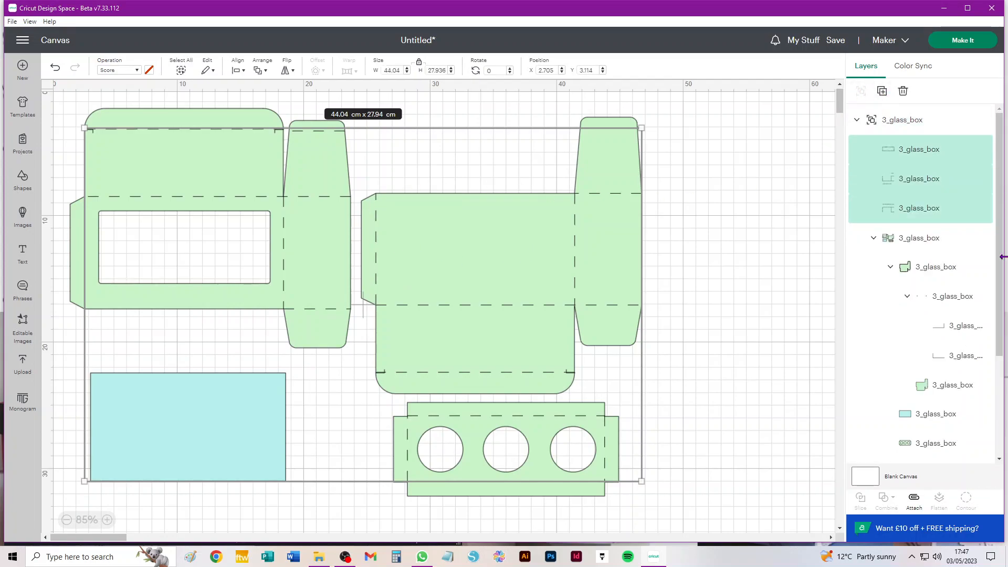
click(921, 244)
scroll(921, 244, down, 2)
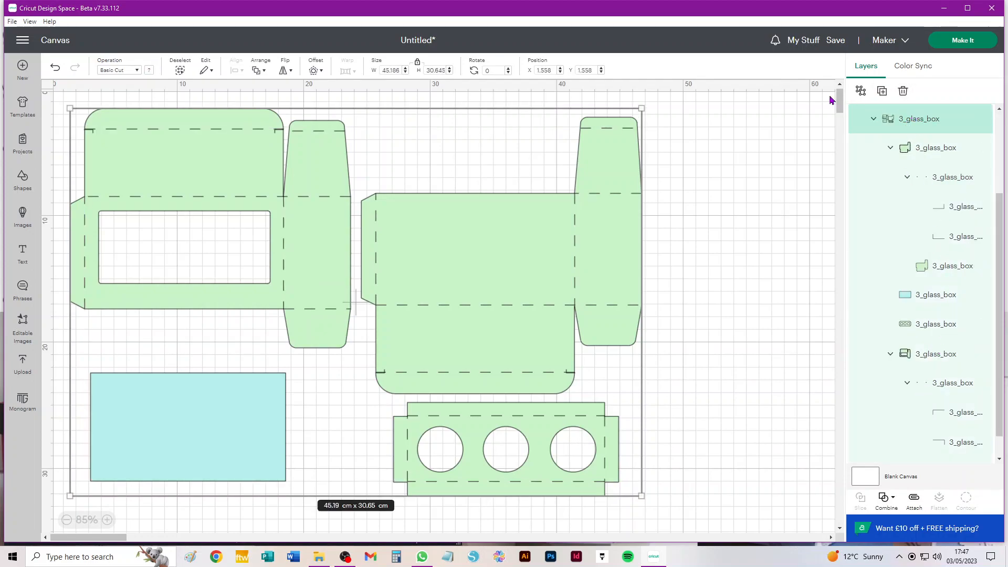
click(861, 93)
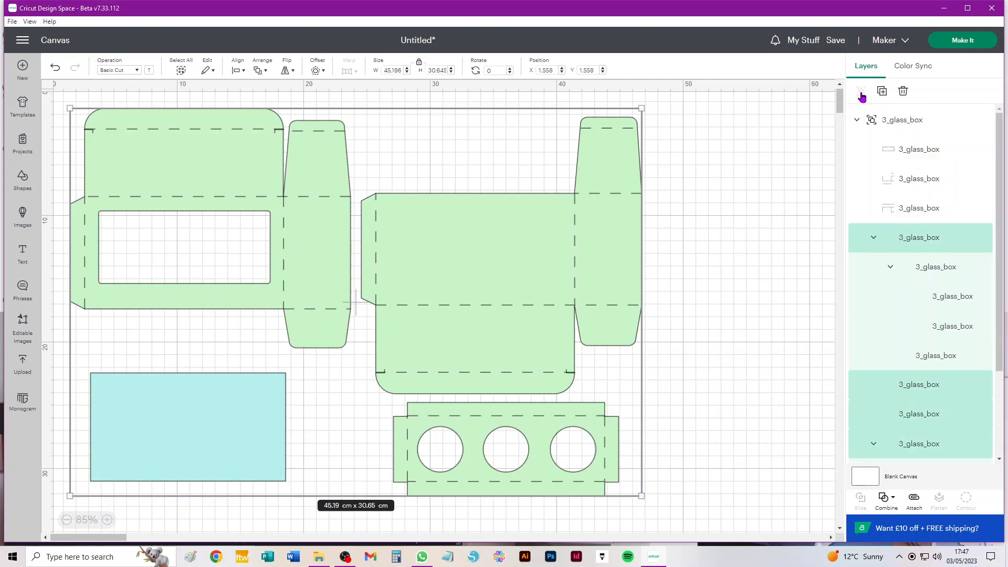
click(905, 126)
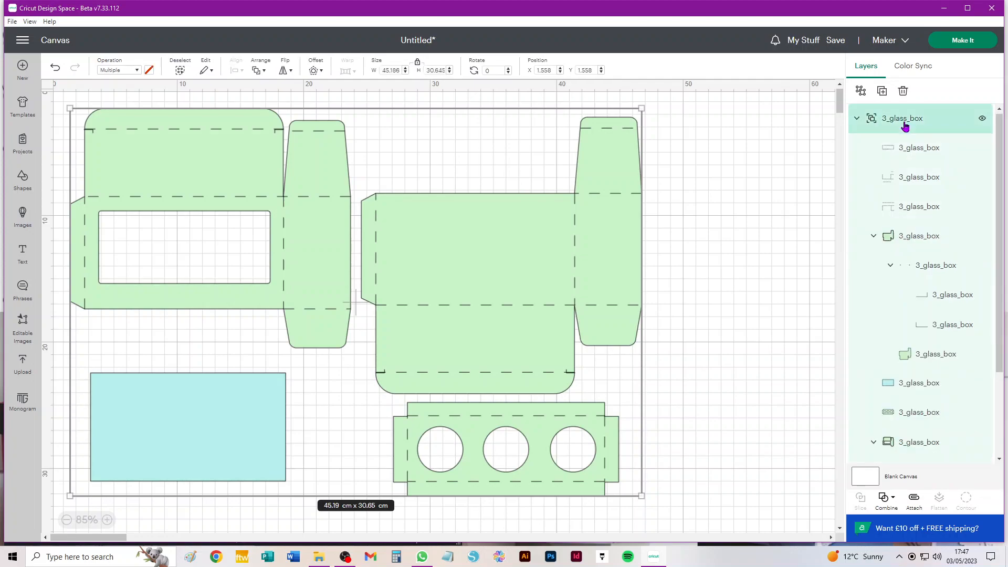
click(861, 93)
click(723, 176)
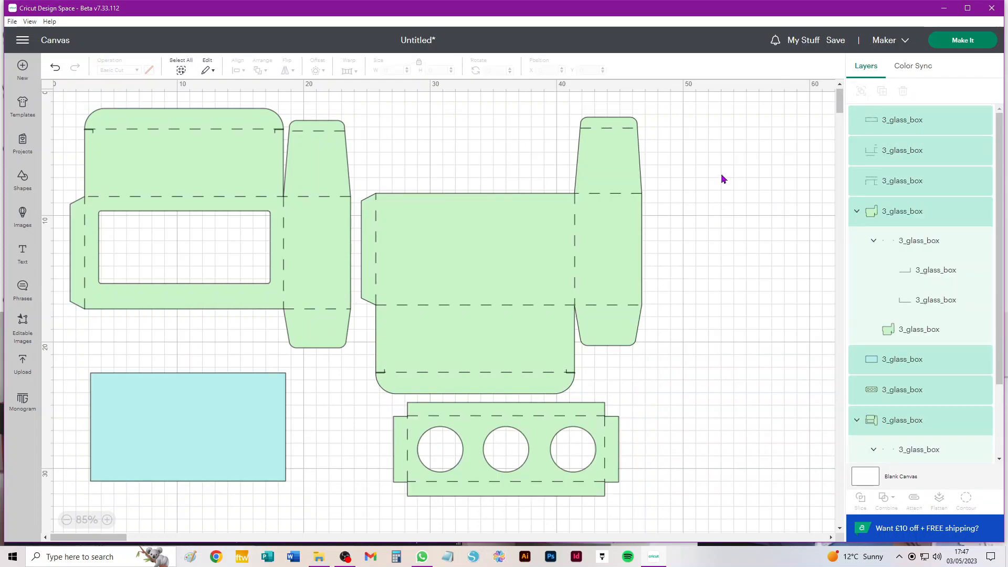
- Attach the matching score lines separately to the plain green back panel, the three-hole insert and the green front panel with the window
drag(664, 110, 363, 394)
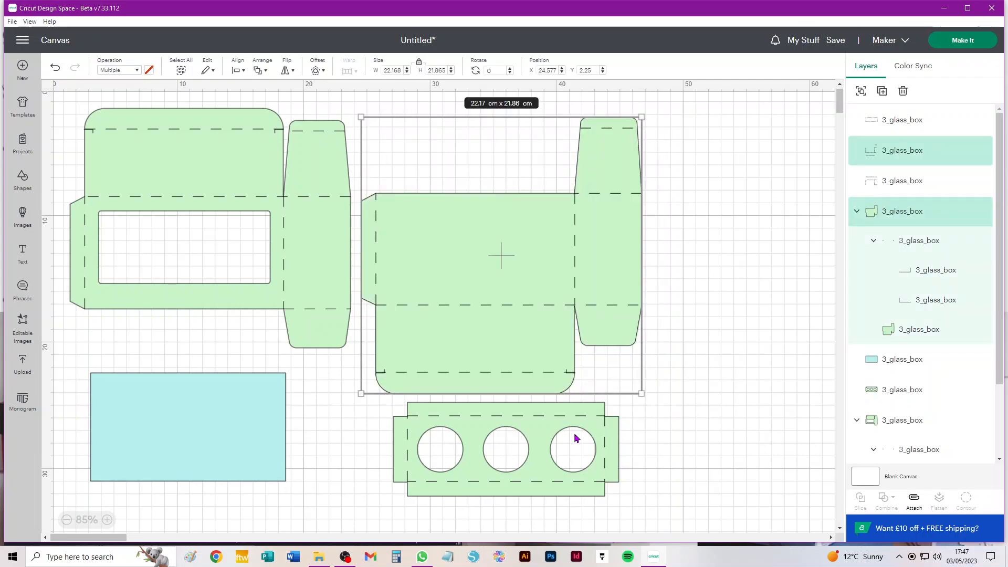
click(914, 499)
drag(654, 515, 389, 403)
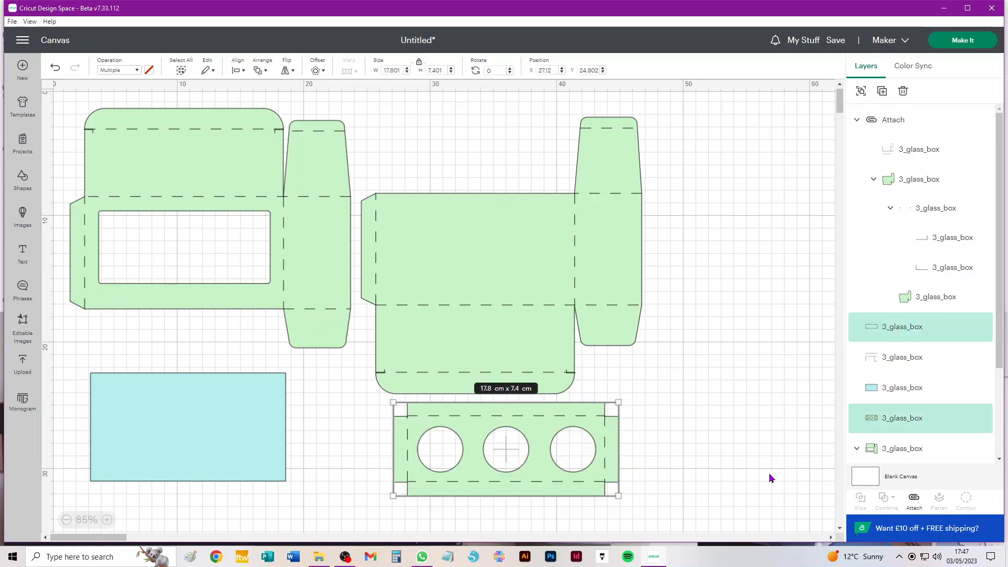
click(914, 498)
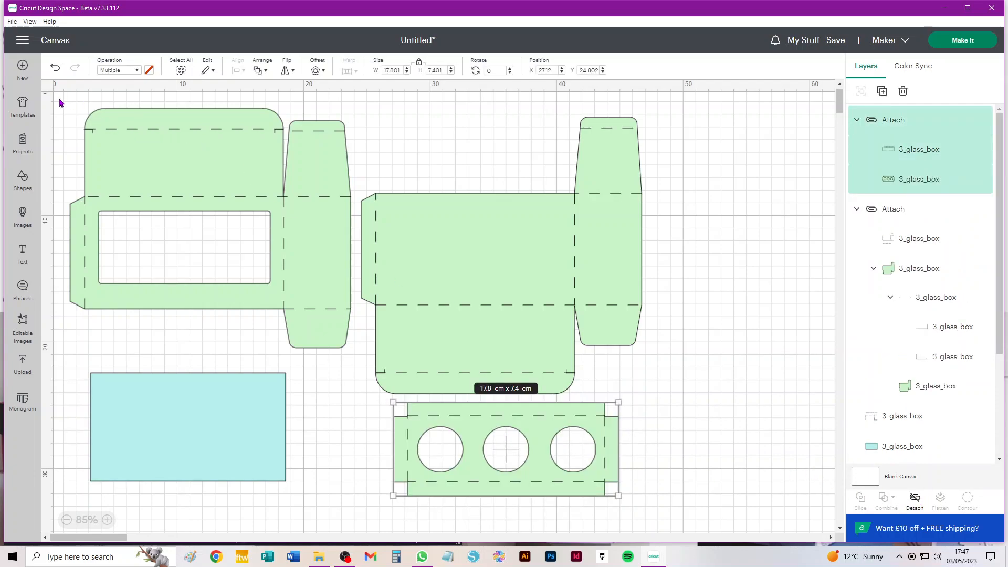
drag(58, 100, 348, 356)
click(914, 500)
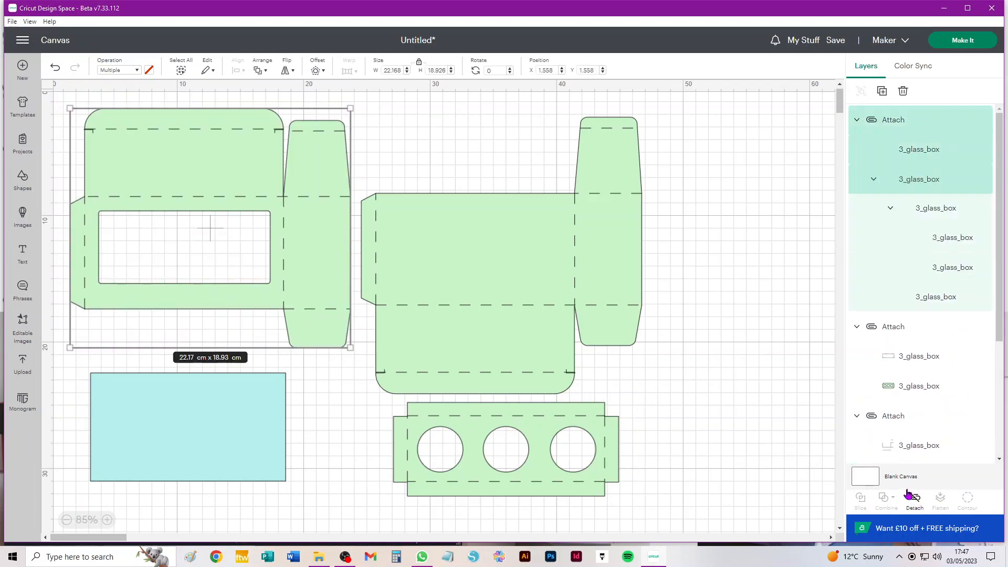
- Send the three-glass box to the mat preparation view and set the green card's material size to 30.5 cm x 30.5 cm
click(966, 42)
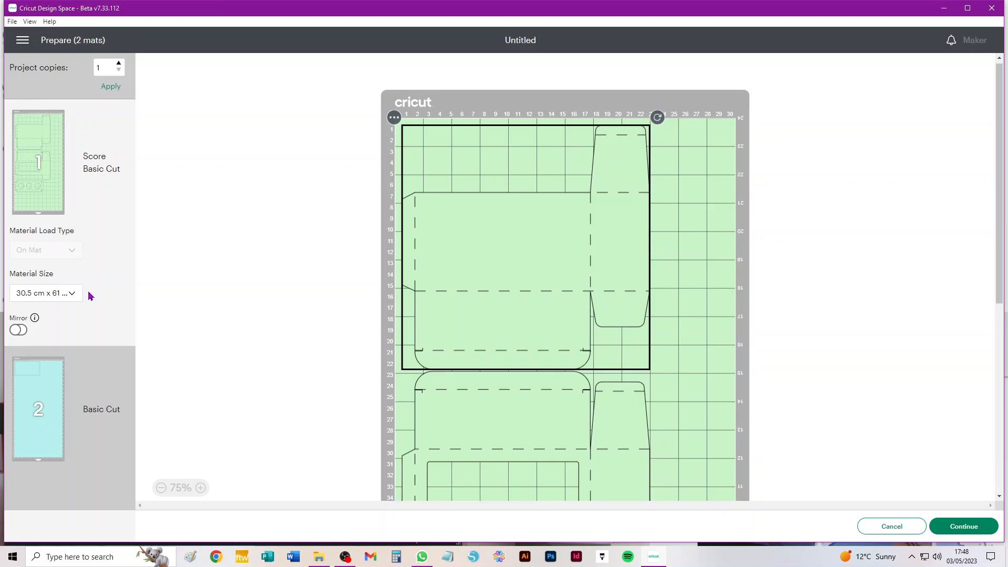
click(48, 299)
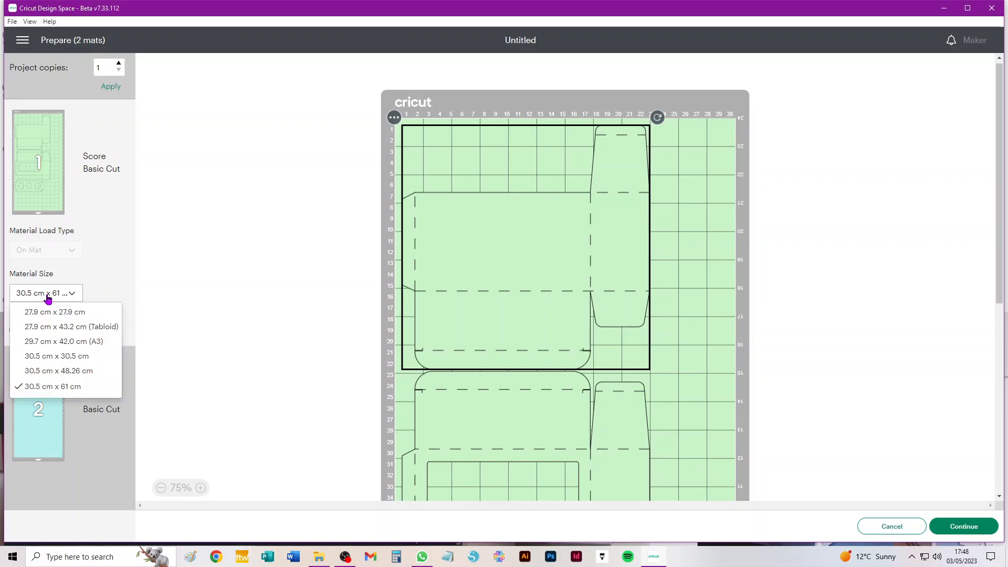
click(56, 356)
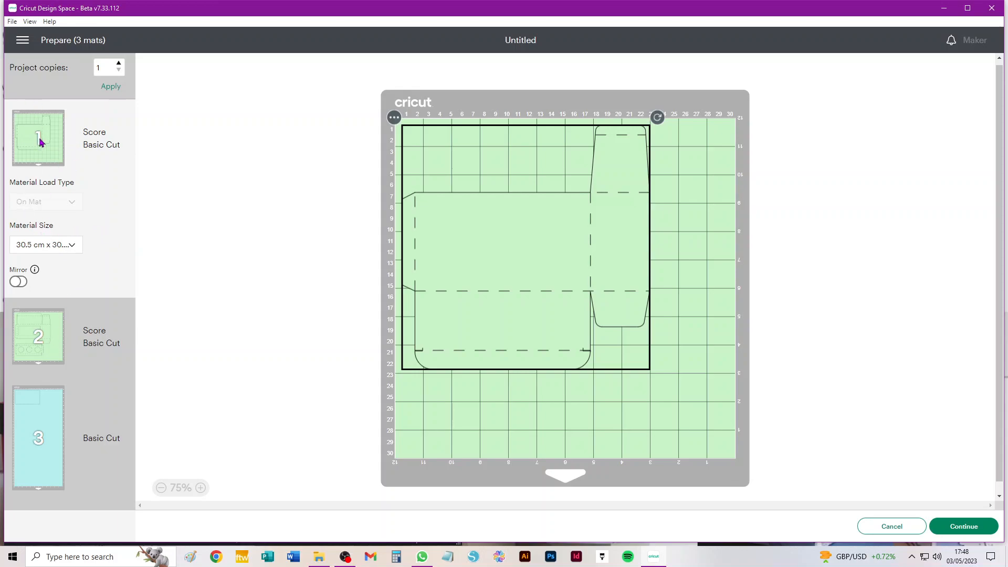
- Check the layouts of both green card mats and shift the three-hole insert slightly on the second mat
click(52, 341)
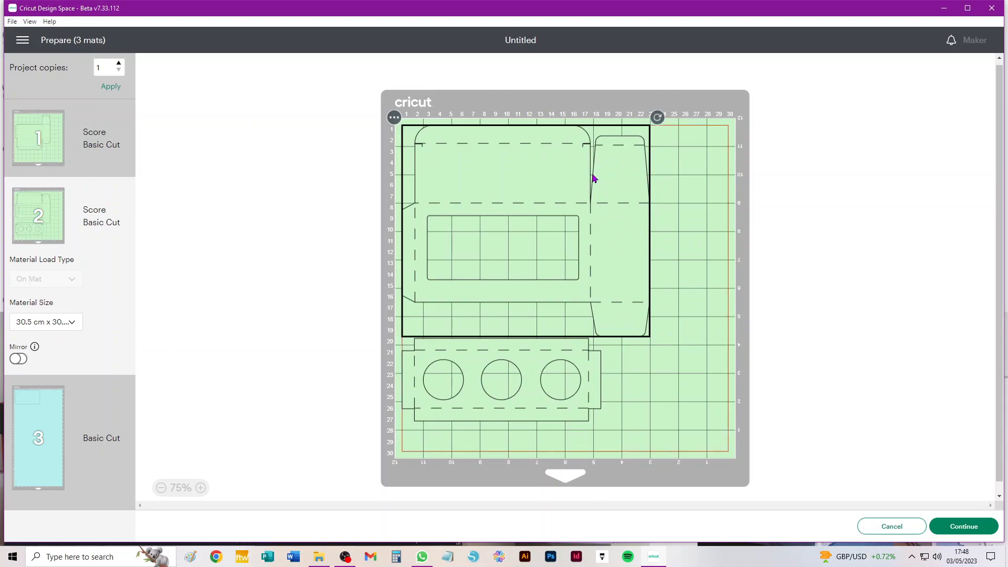
click(14, 122)
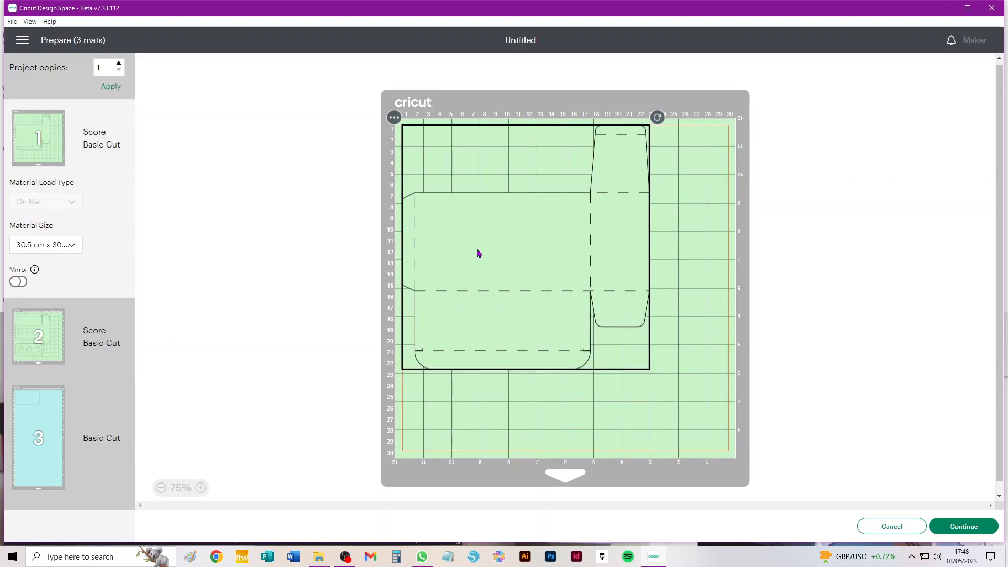
click(38, 332)
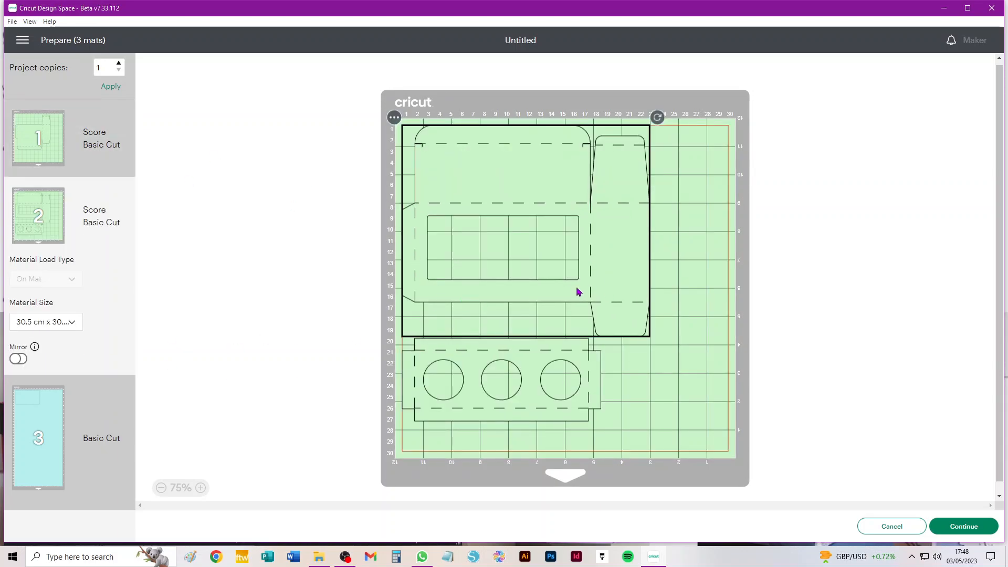
drag(531, 365, 520, 371)
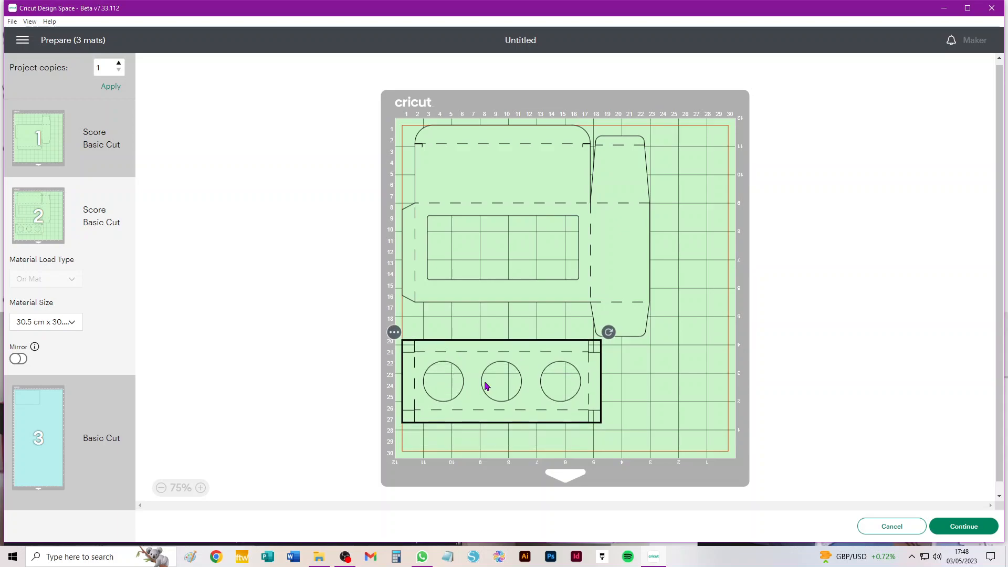
- Set the material size of the blue rectangle's mat to 21.6 cm x 27.9 cm (Letter)
click(39, 429)
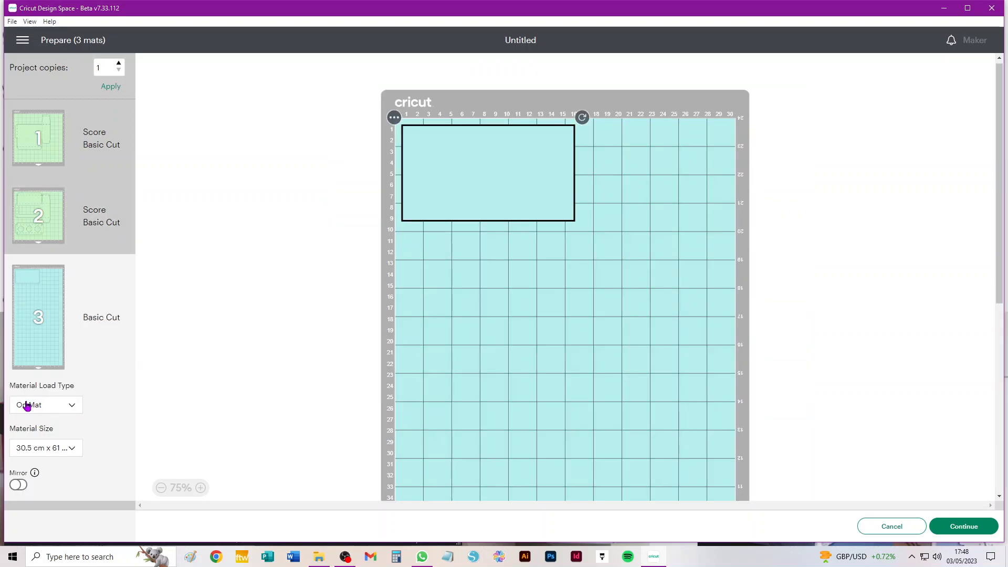
click(41, 447)
scroll(77, 476, up, 1)
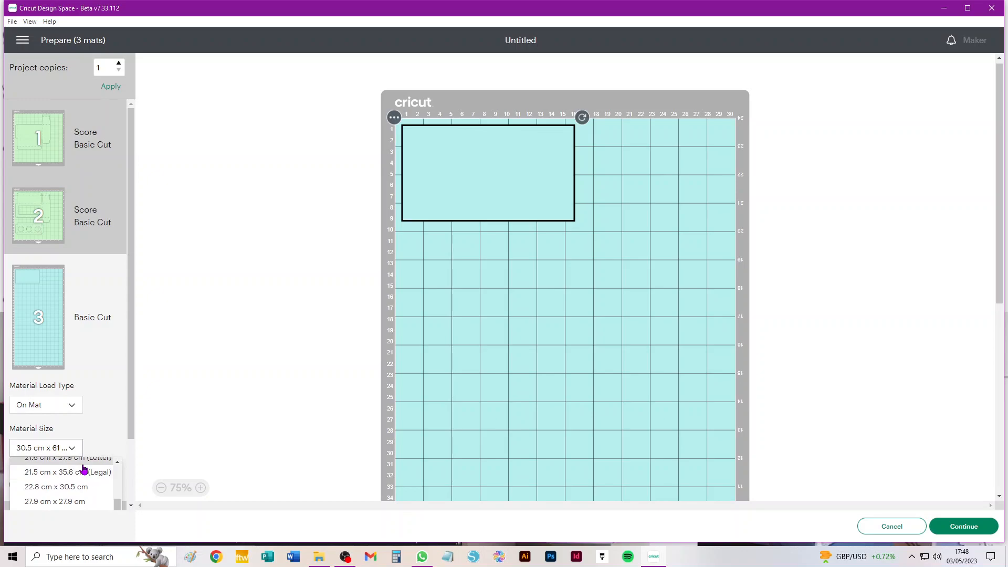
click(83, 469)
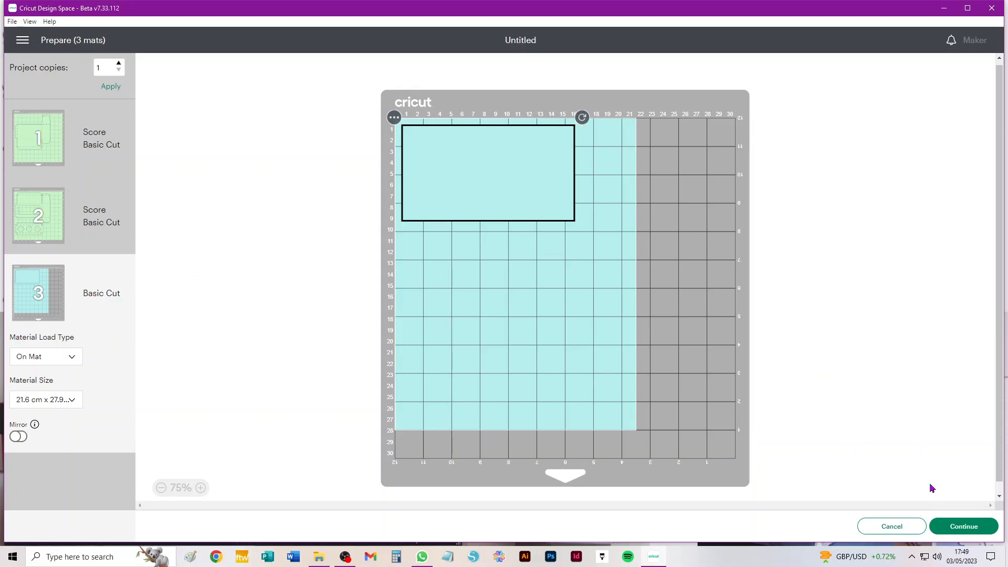
- Return to the canvas and delete the entire three-glass box design
click(891, 526)
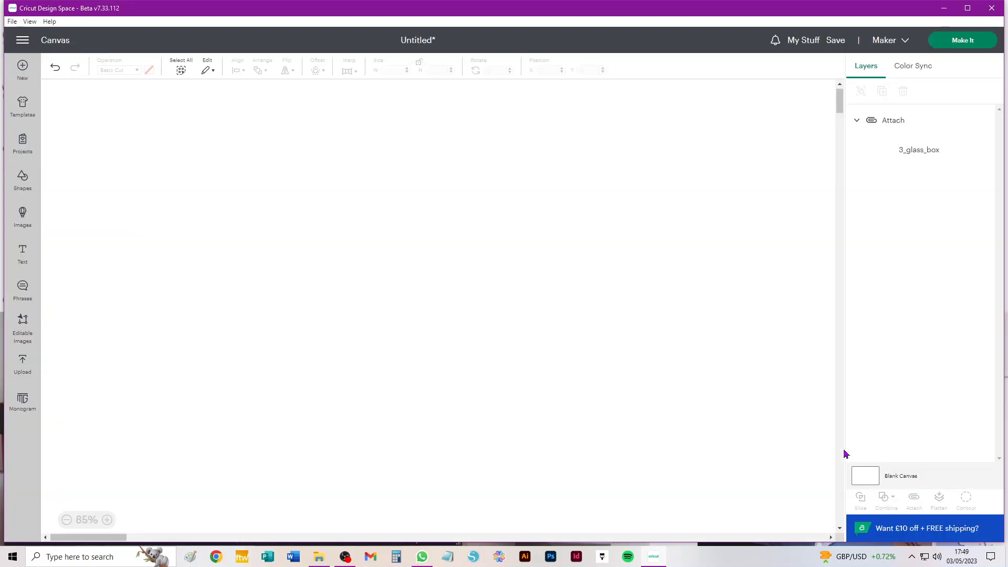
key(ctrl+a)
key(Delete)
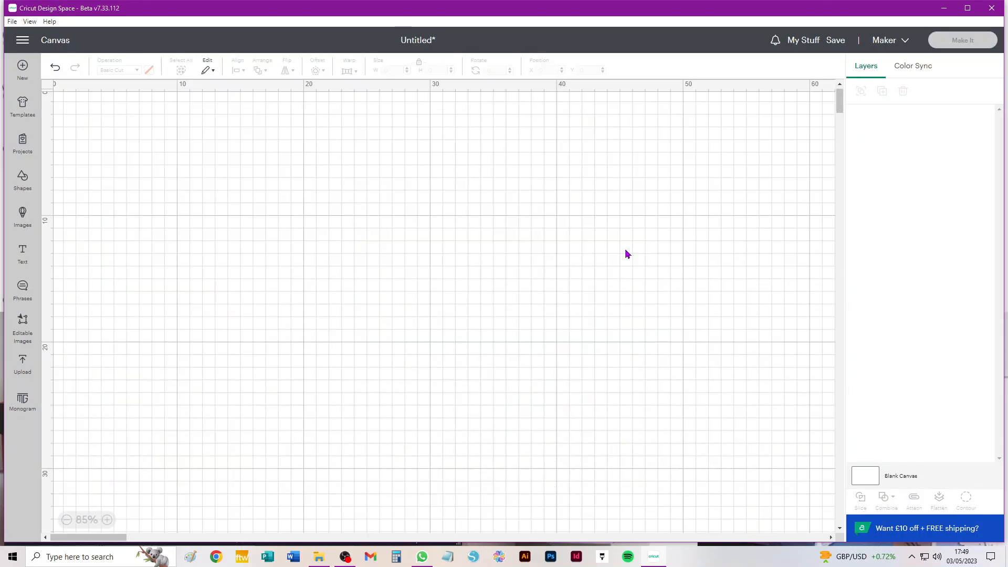
- Add the uploaded pink four-glass box template to the canvas and clear the selection
click(22, 362)
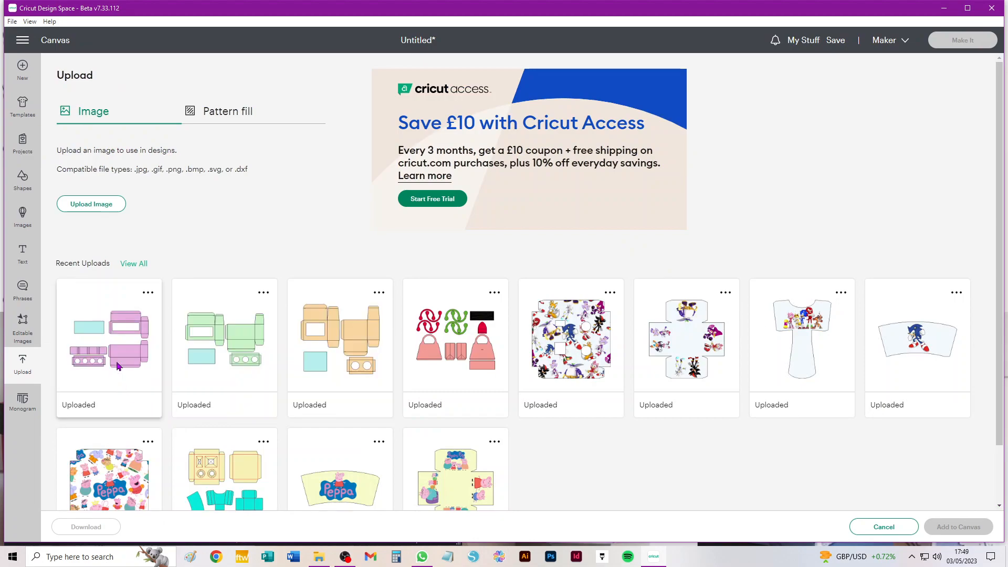
click(117, 364)
click(959, 528)
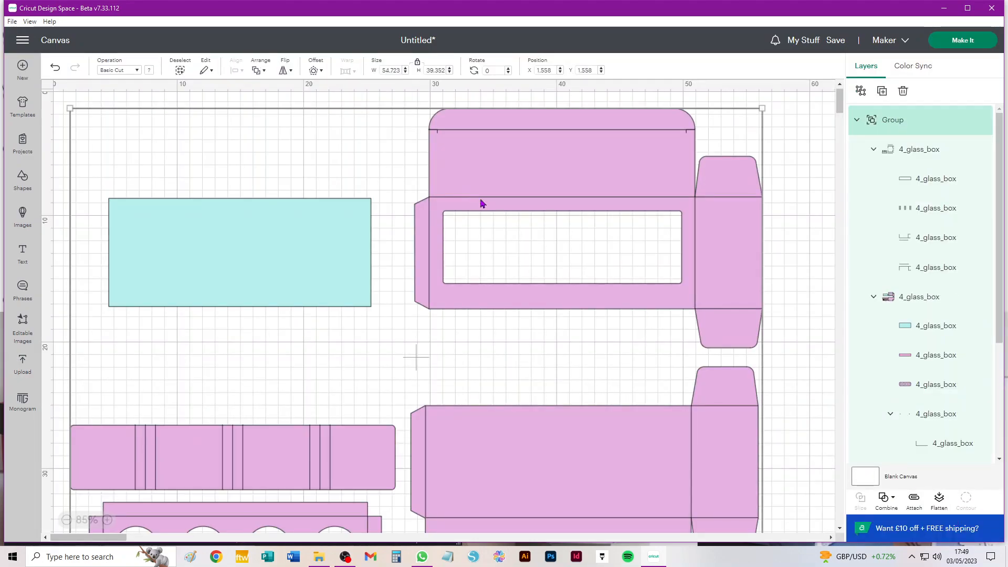
scroll(587, 214, down, 1)
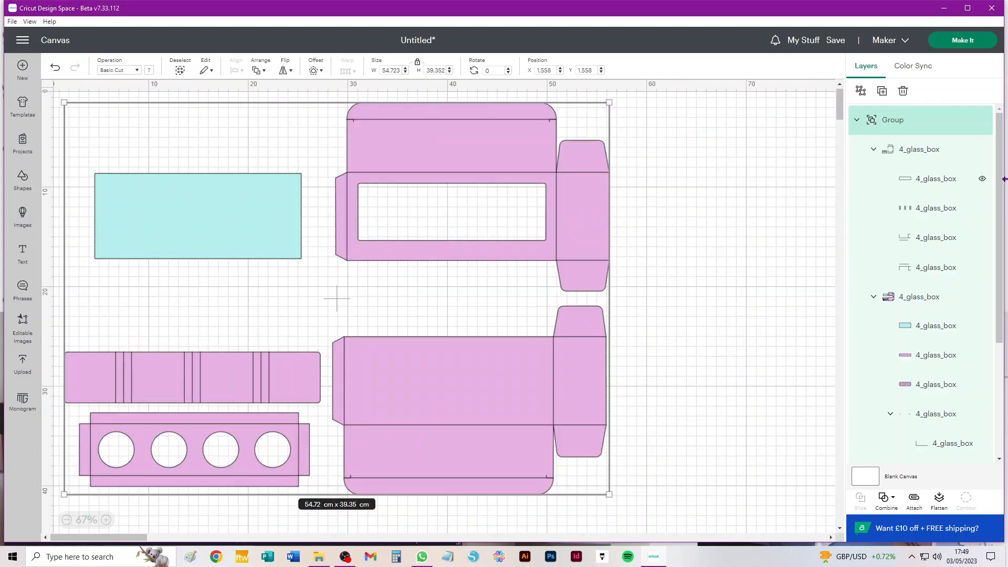
click(725, 170)
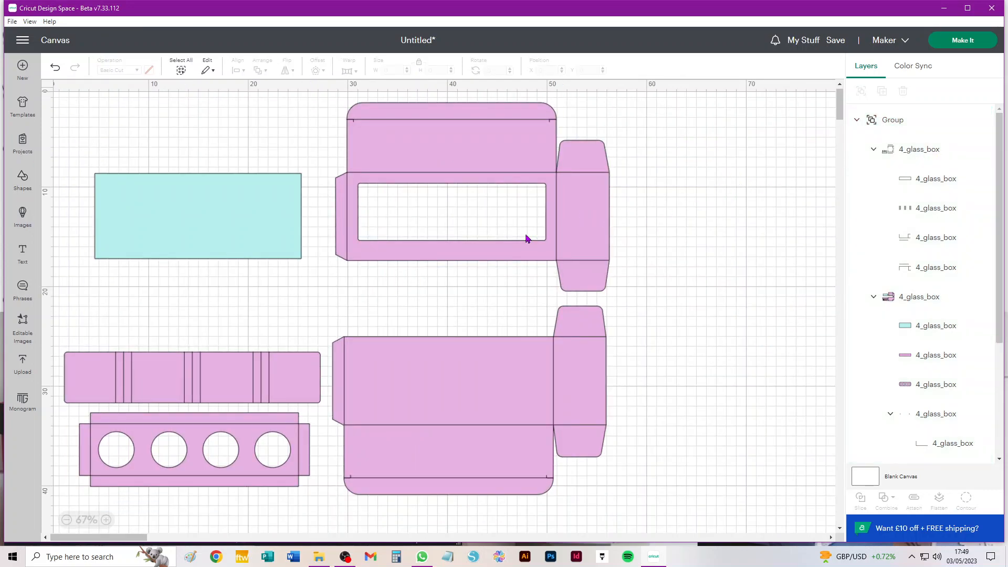
- Change the operation of the 4_glass_box fold-line group from Basic Cut to Score
click(906, 152)
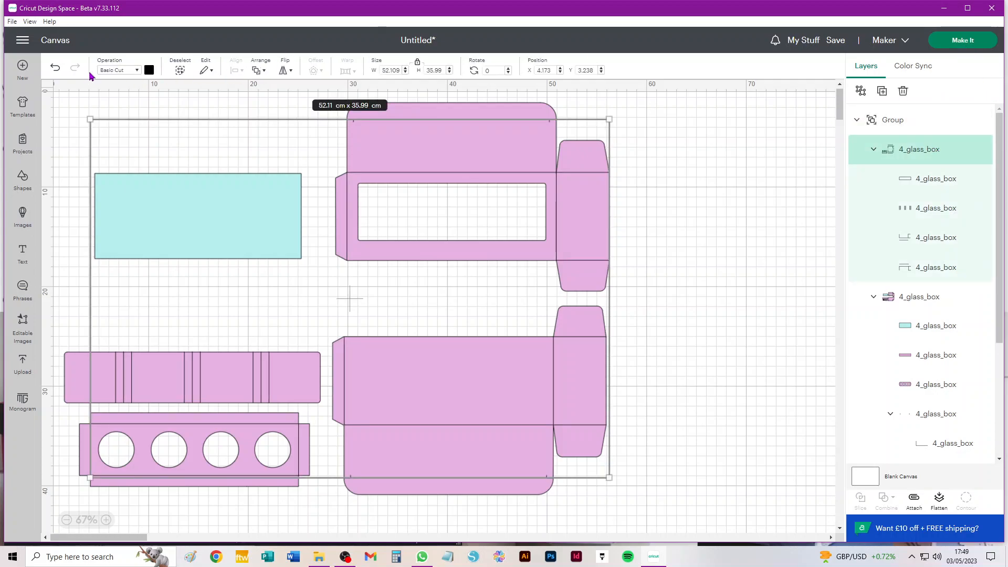
click(112, 71)
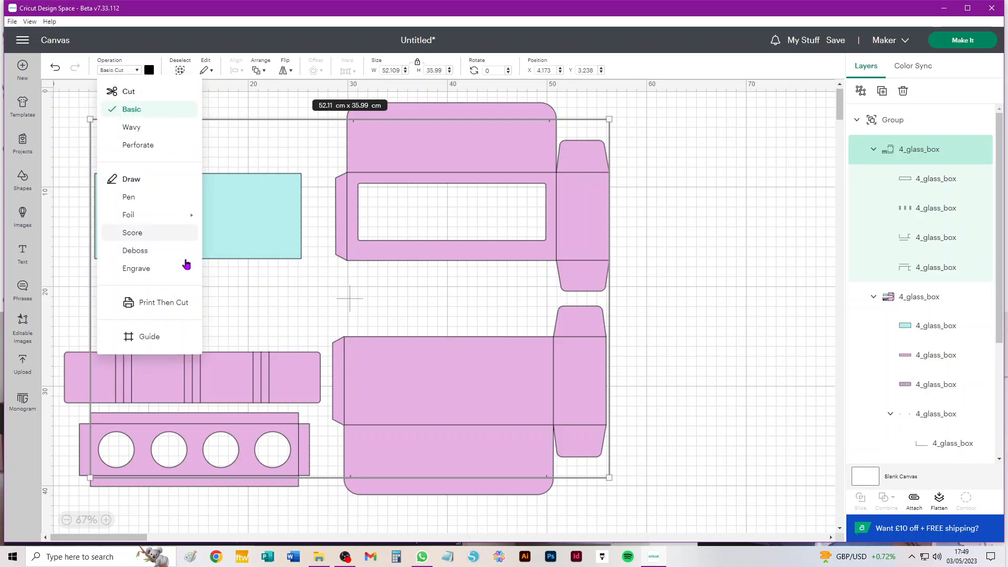
click(132, 233)
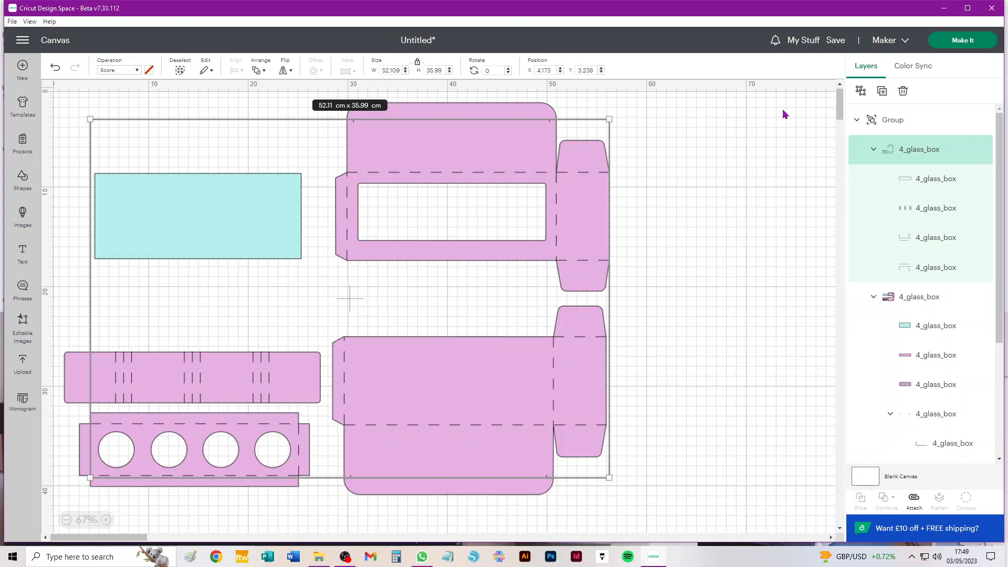
- Ungroup the score lines, the 4_glass_box shapes group and the remaining outer group, and clear the selection
click(862, 95)
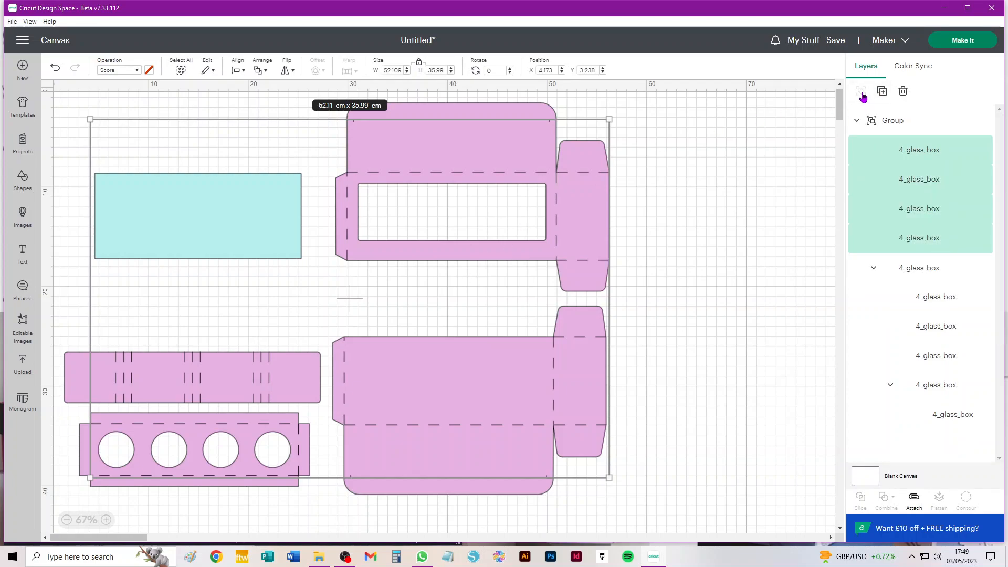
click(773, 169)
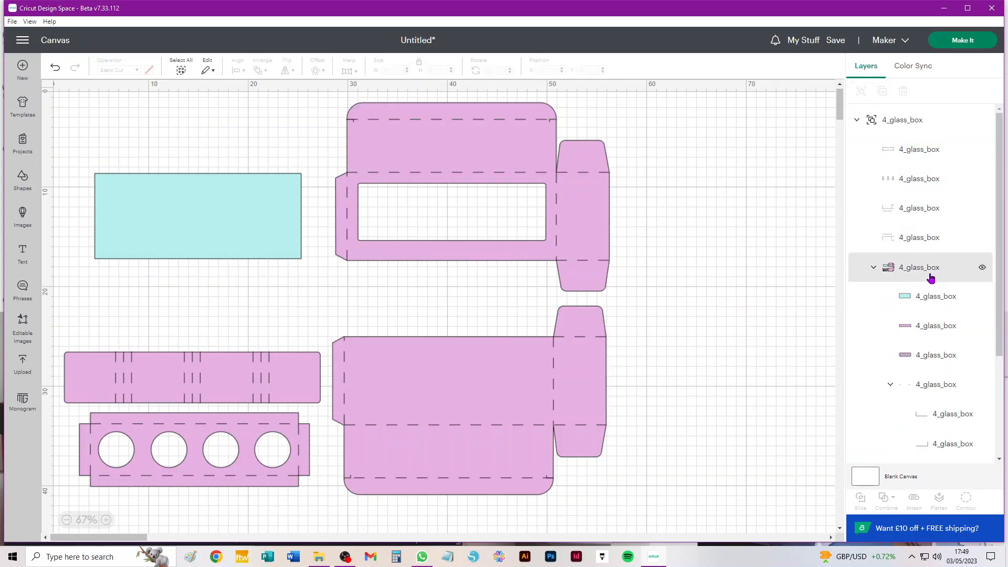
click(931, 269)
scroll(932, 236, down, 3)
click(860, 92)
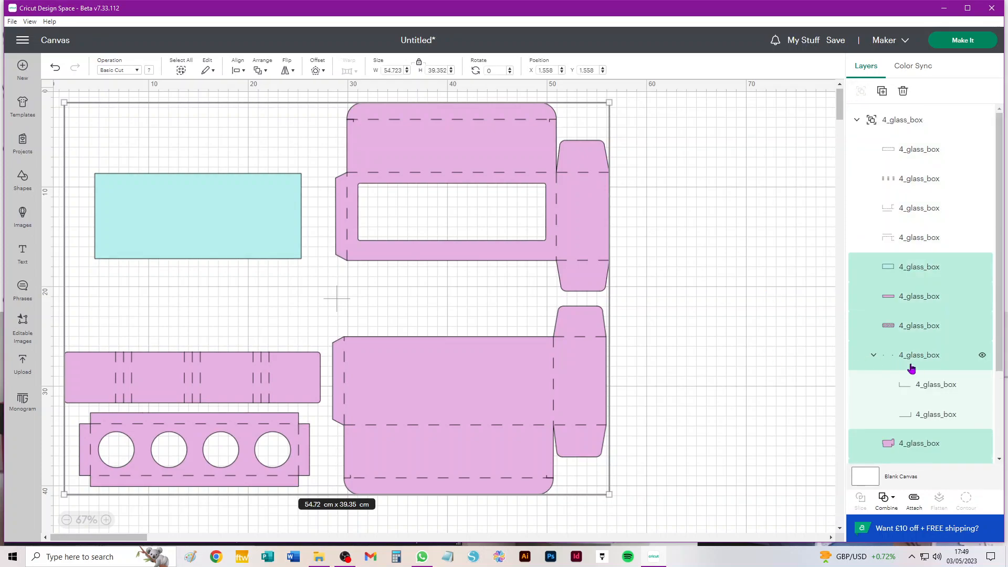
click(643, 111)
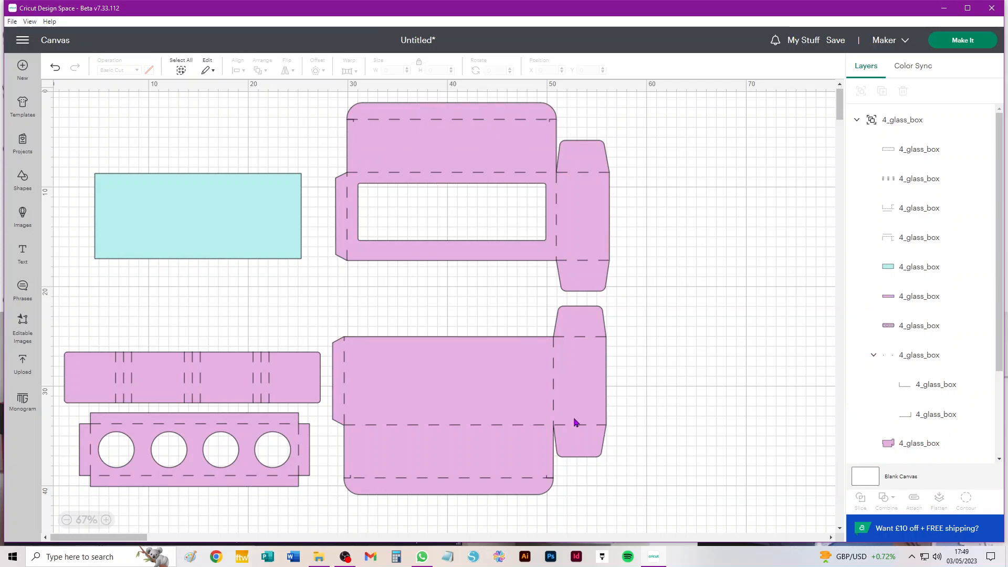
scroll(757, 255, up, 1)
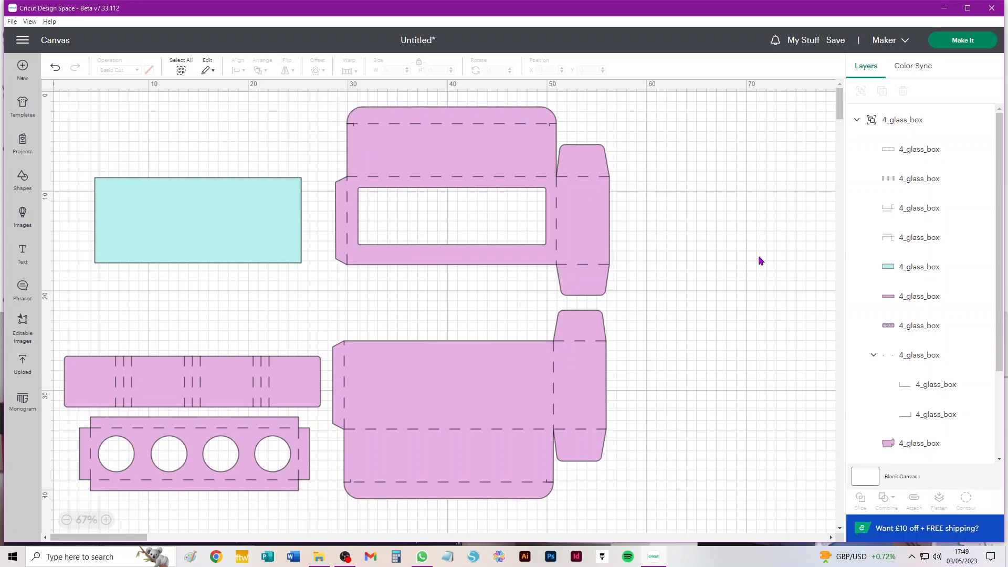
click(907, 121)
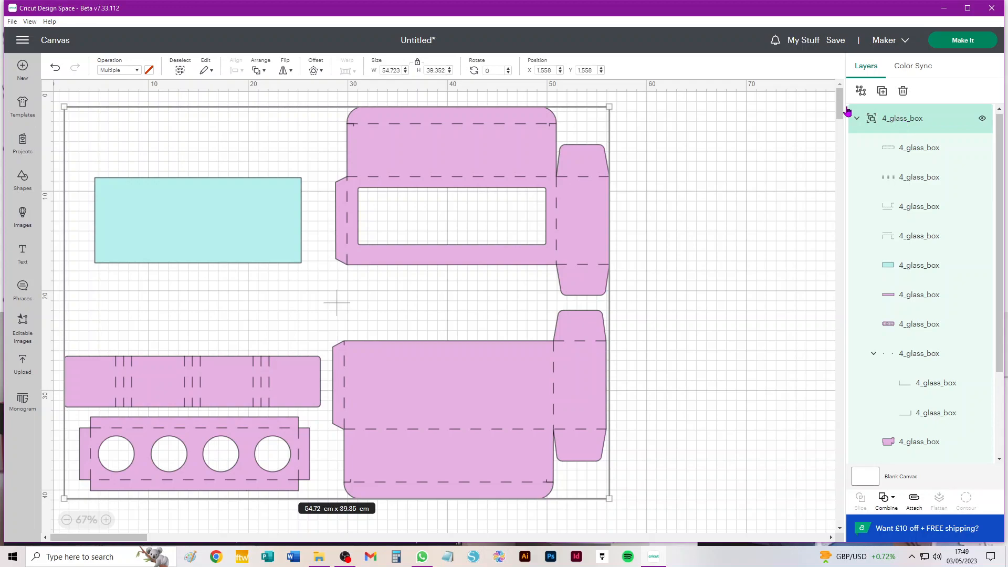
click(859, 92)
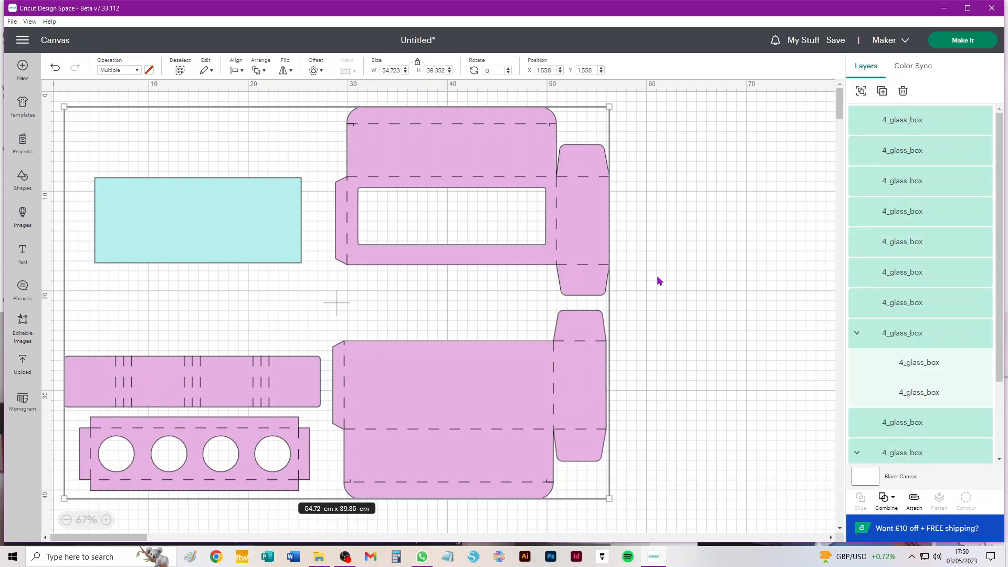
click(704, 225)
- Attach the matching score lines to the pink front panel with the window and move the panel aside on the canvas
drag(669, 108, 327, 305)
click(921, 504)
click(663, 248)
drag(594, 250, 675, 238)
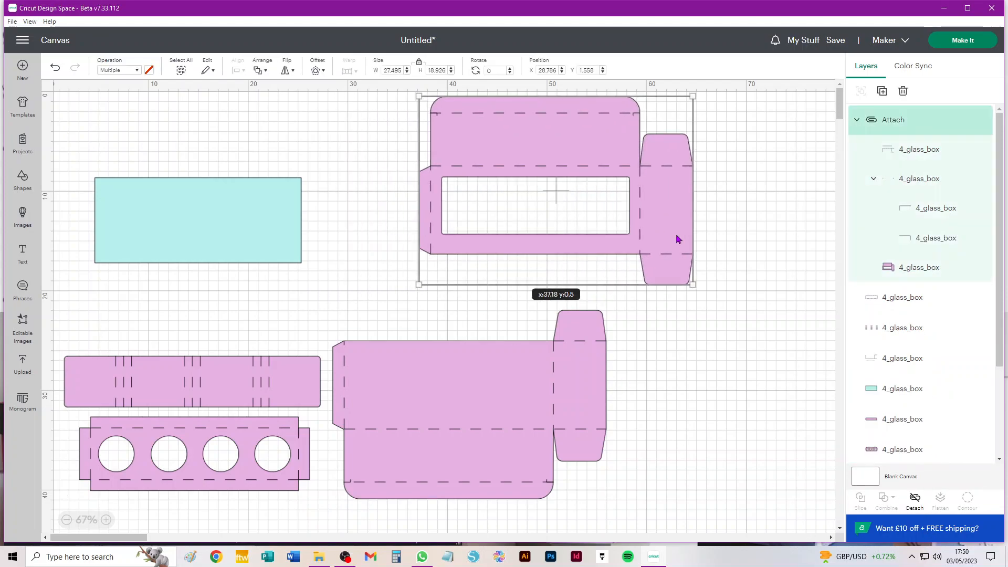
- Attach the matching score lines to the plain pink back panel and move it below the front panel
drag(670, 504, 329, 305)
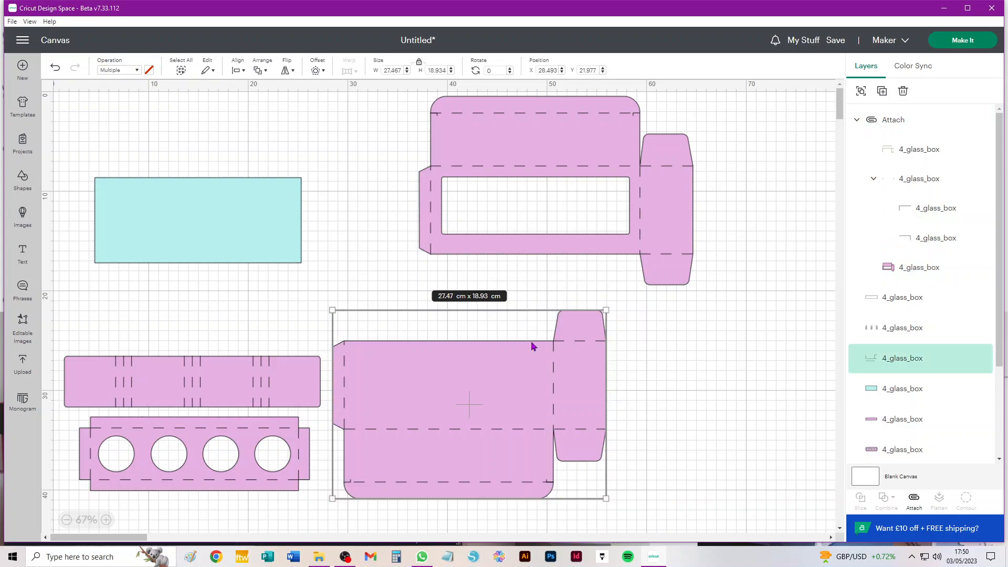
click(914, 500)
click(824, 488)
drag(579, 405, 600, 375)
- Attach the three sets of score lines to the long pink strip above the four-hole insert
drag(357, 321, 56, 412)
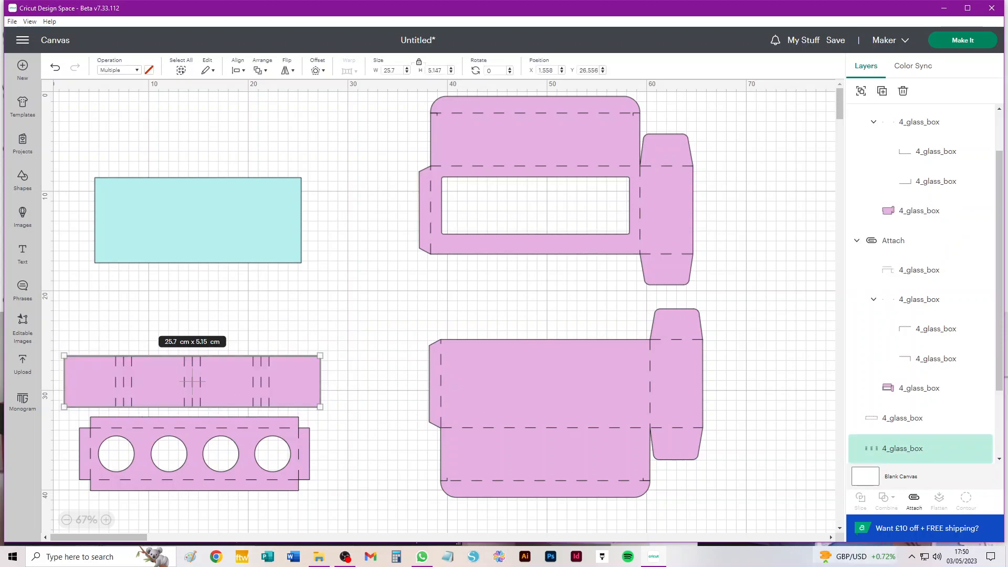
click(914, 501)
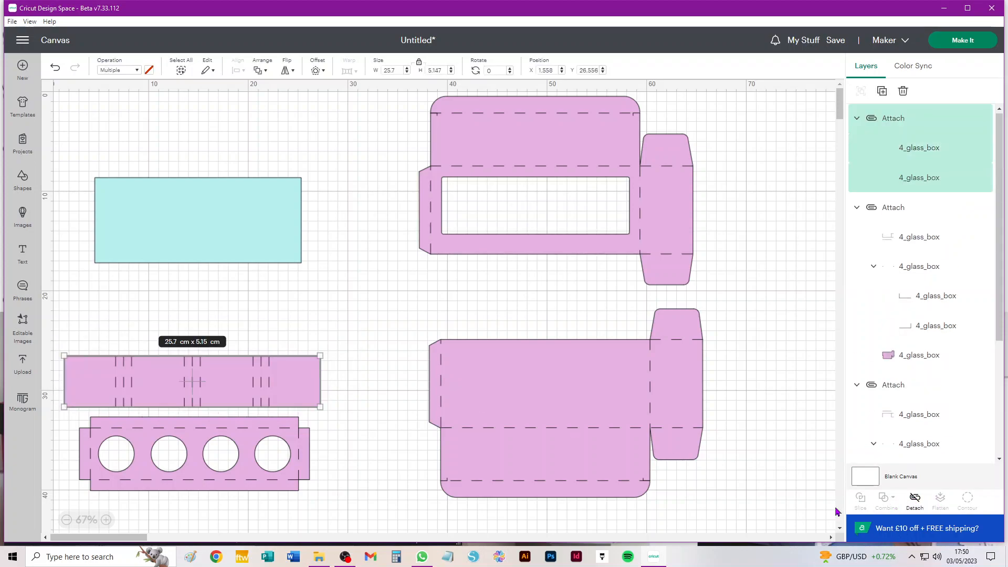
click(360, 362)
- Attach the score lines to the four-hole insert, and shift the blue rectangle and the long pink strip on the canvas
drag(326, 508, 67, 413)
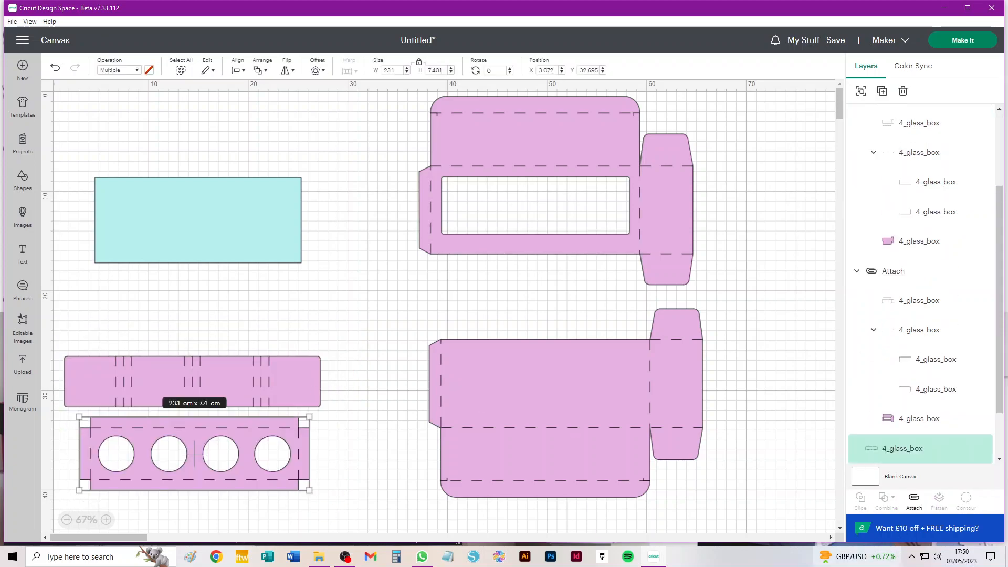
click(913, 501)
drag(184, 217, 164, 244)
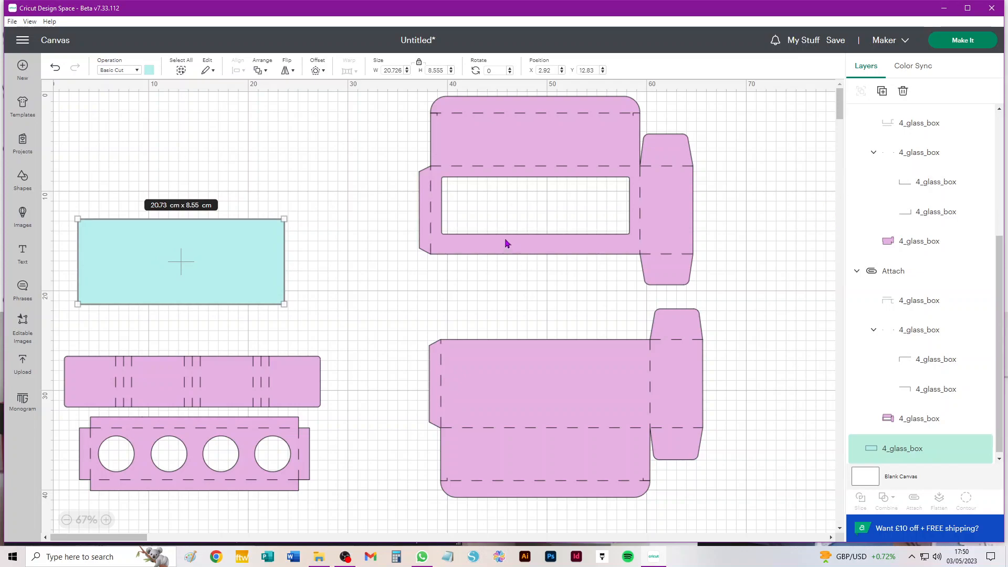
drag(206, 388, 227, 370)
- Send the four-glass box to mat preparation, set the blue mat's material size to 21 cm x 29.7 cm (A4) and open the pink mat
click(962, 40)
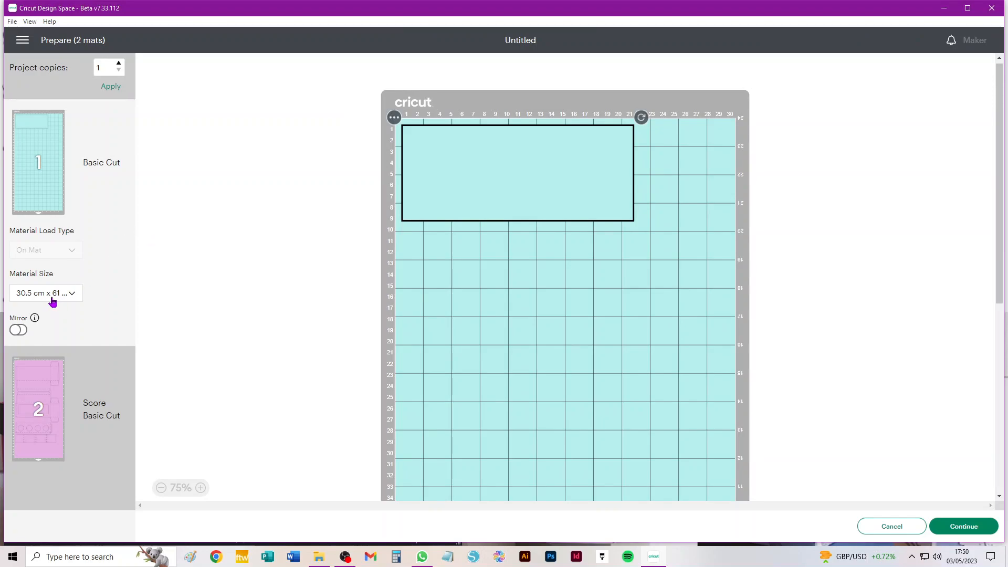
click(51, 294)
click(69, 327)
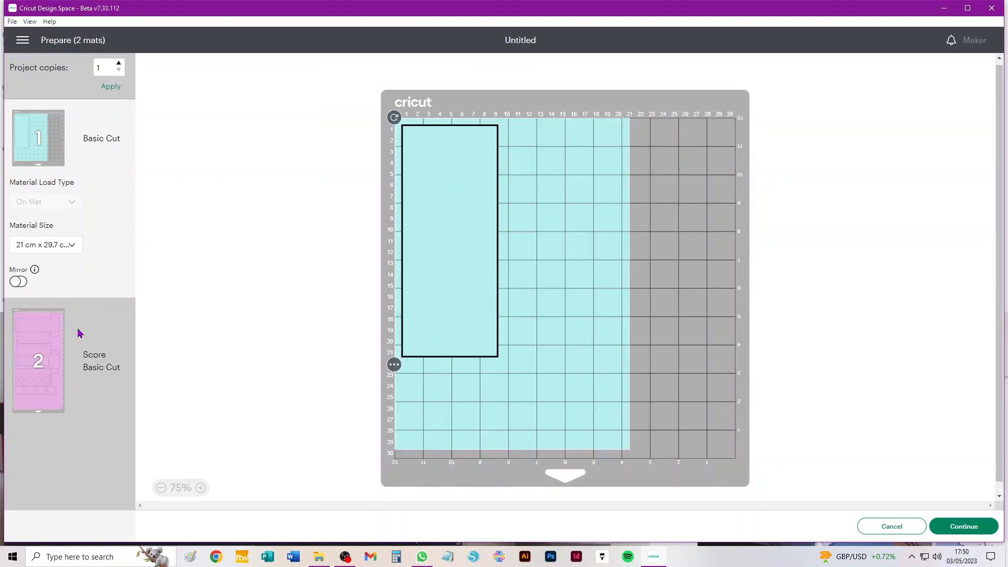
click(38, 340)
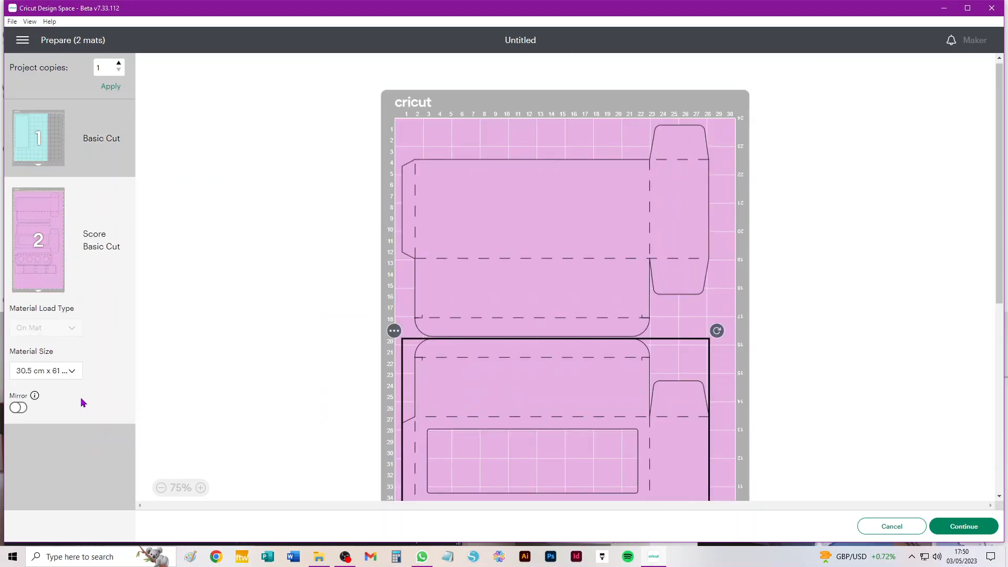
- Try the 21 cm x 29.7 cm (A4) material size for the pink card and look over the mats
click(67, 373)
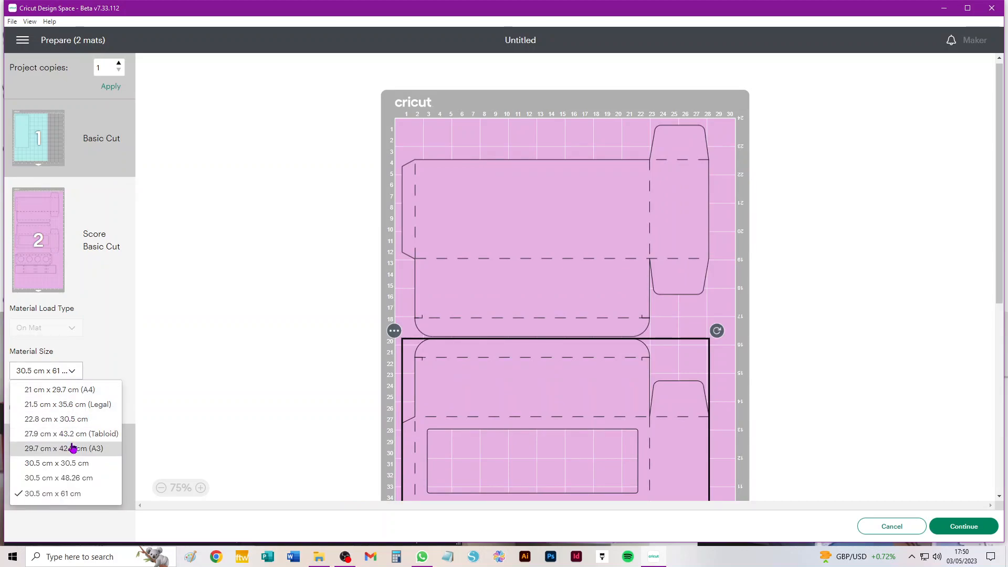
click(69, 390)
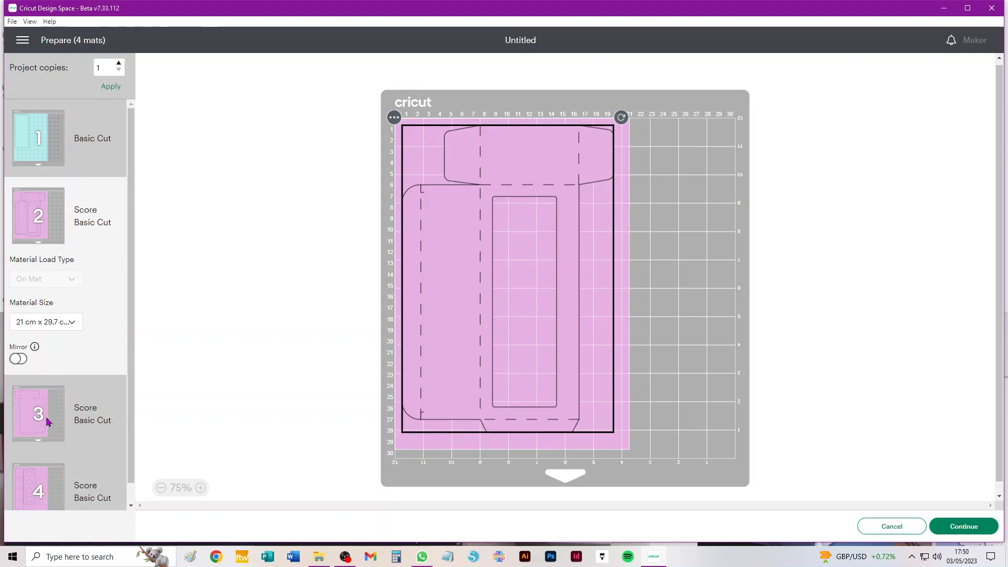
scroll(48, 422, down, 1)
scroll(68, 473, up, 1)
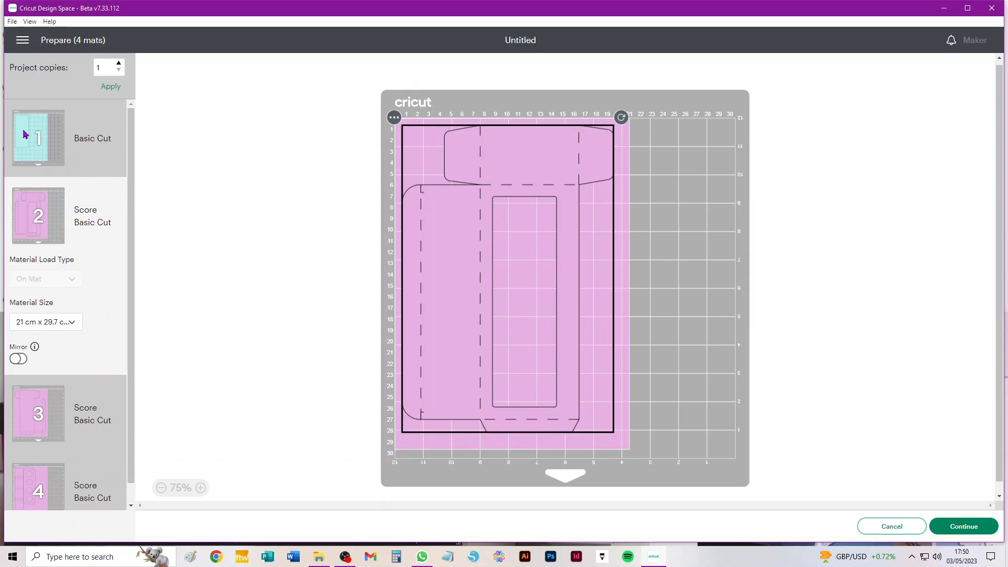
- Set the pink card's material size to 30.5 cm x 30.5 cm and return to the canvas
click(53, 330)
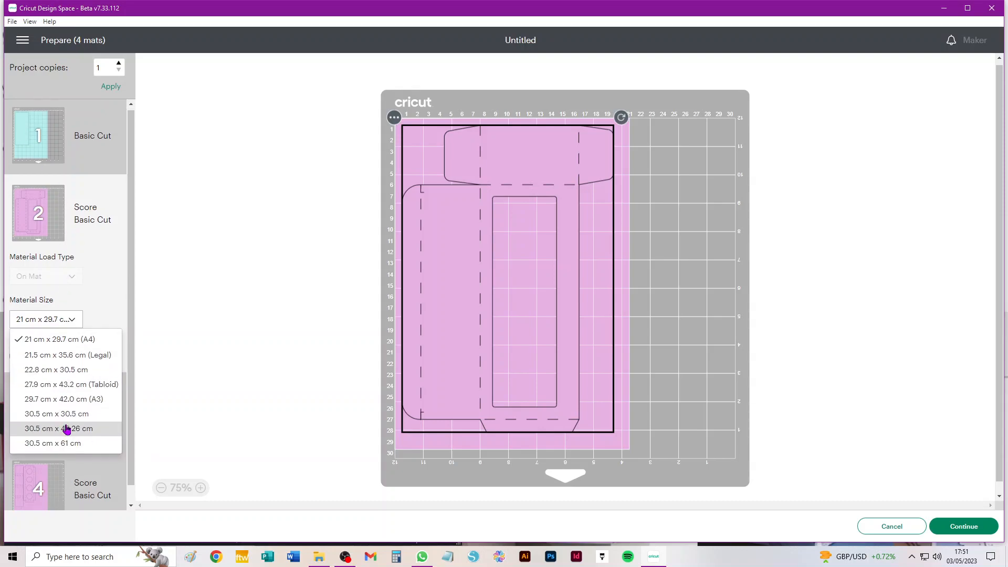
scroll(67, 426, down, 1)
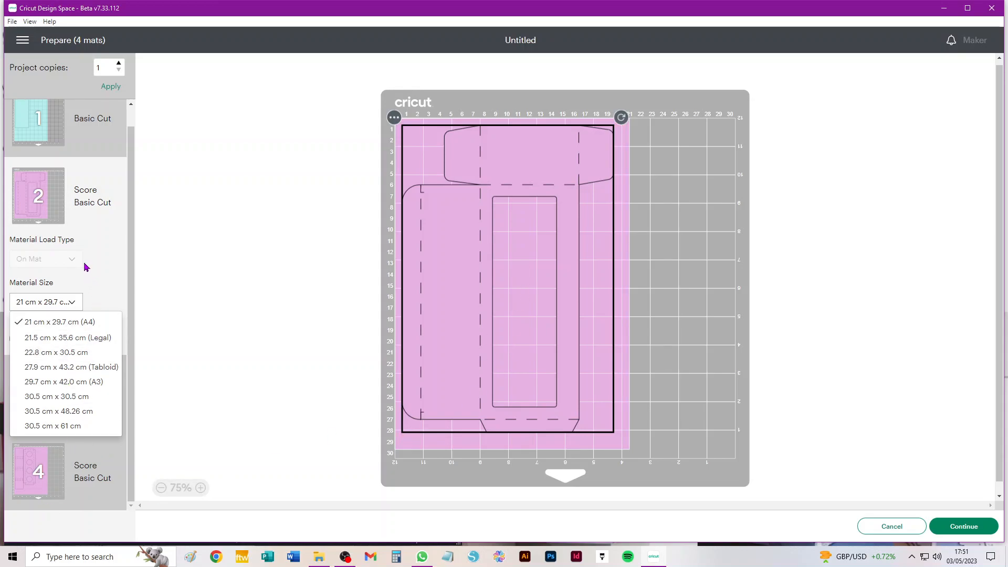
click(78, 397)
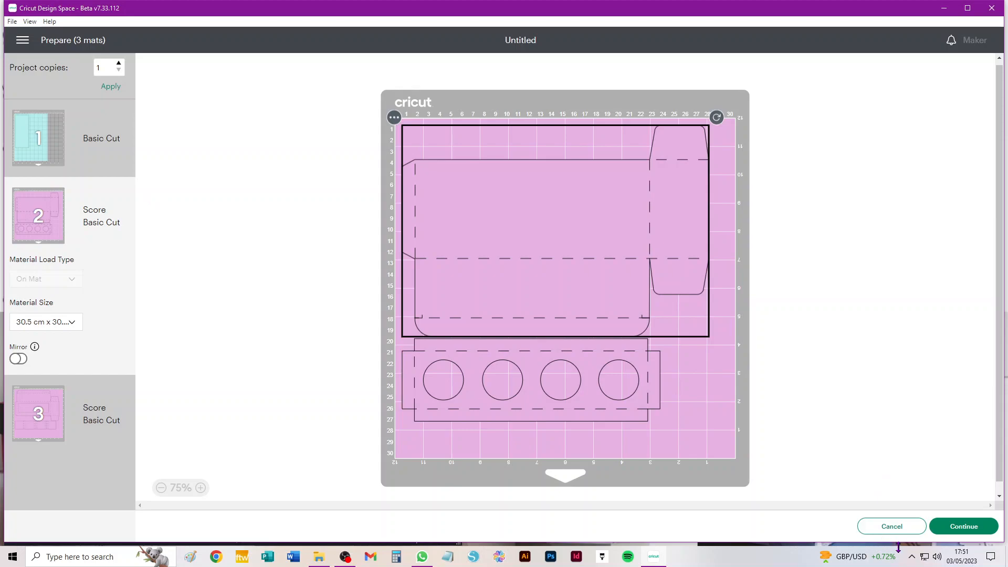
click(895, 526)
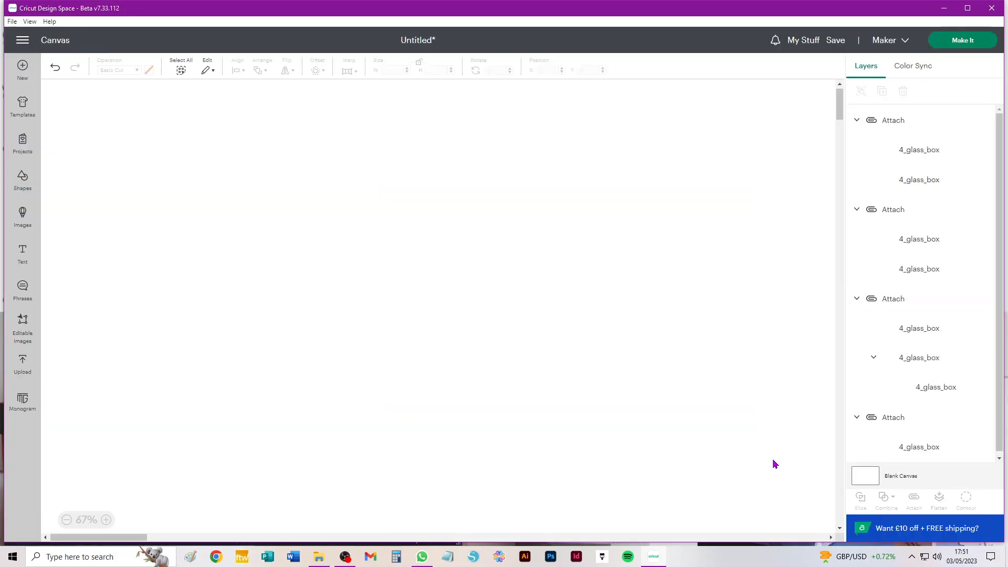